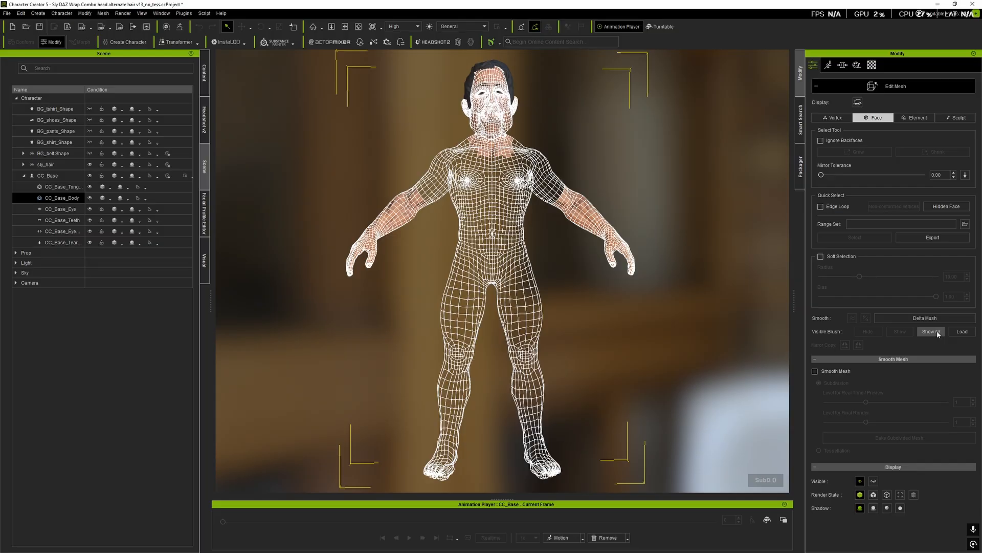
Unhide all hidden faces of the CC_Base_Body mesh and leave mesh editing.
click(936, 331)
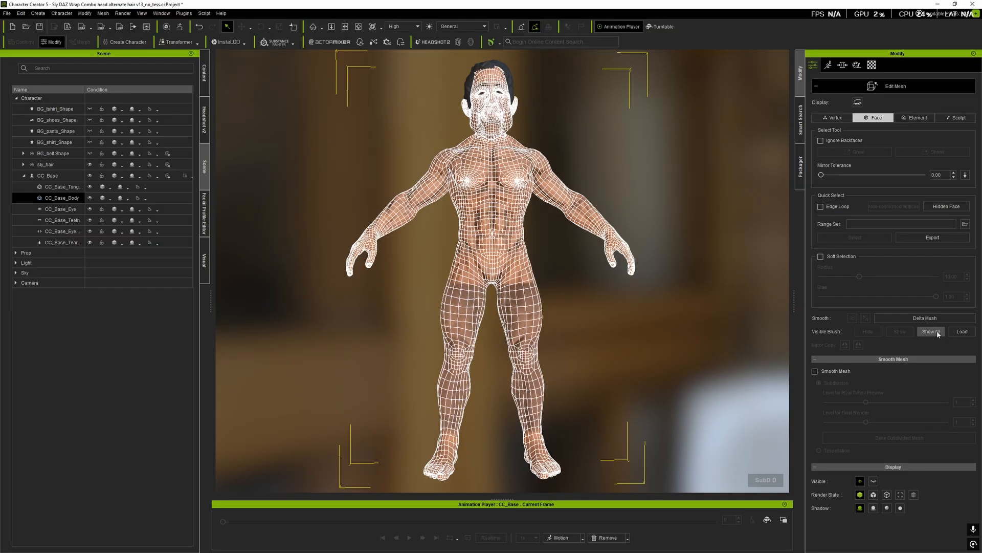
click(904, 87)
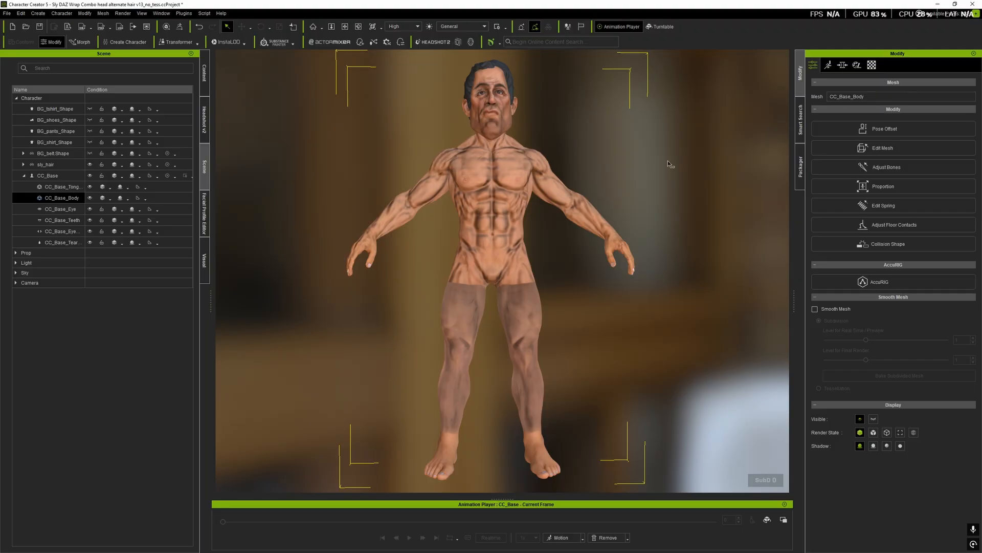
Set the Normal map strength to 31 for both the Std_Skin_Body and Std_Skin_Arm materials of the body mesh.
middle_drag(499, 200, 493, 289)
scroll(492, 289, up, 5)
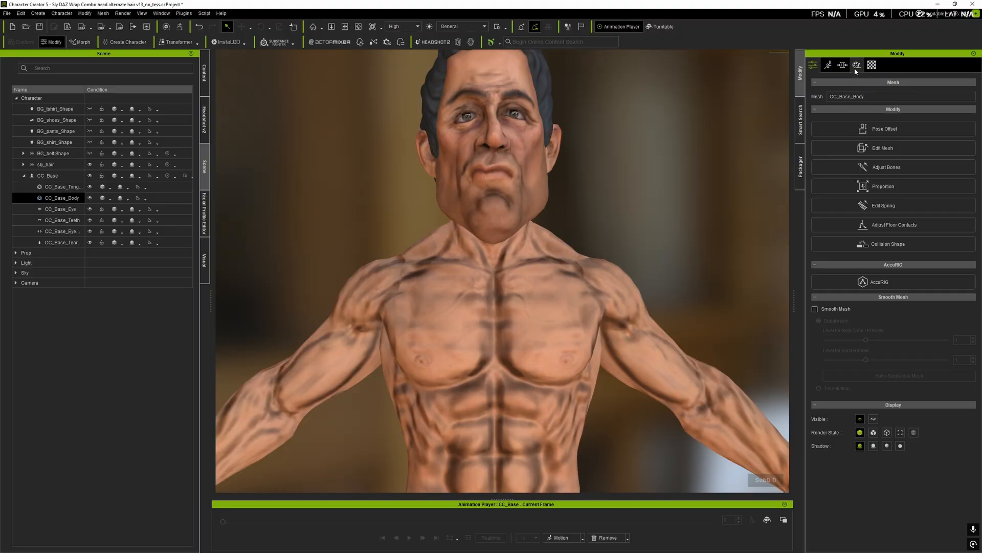
click(872, 65)
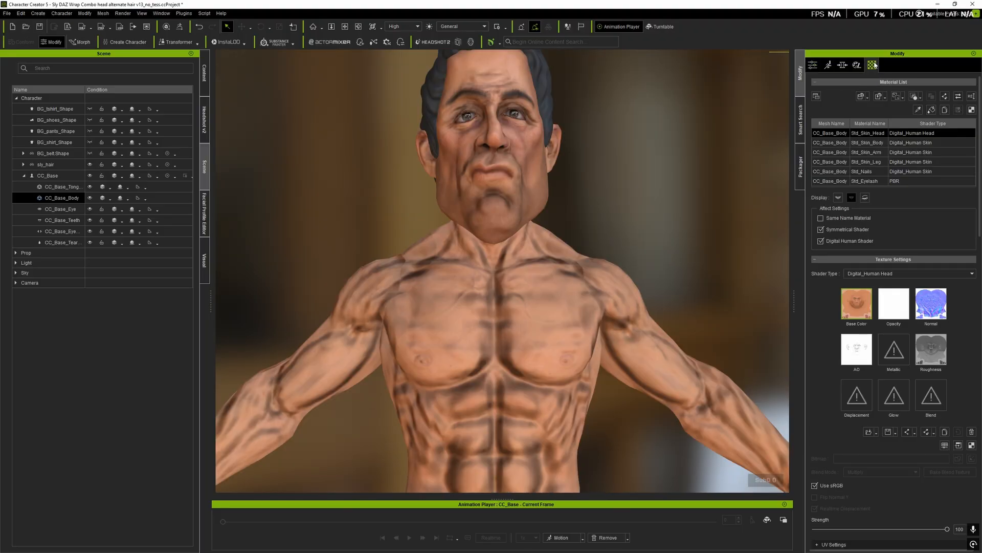
click(835, 143)
key(shift+Down)
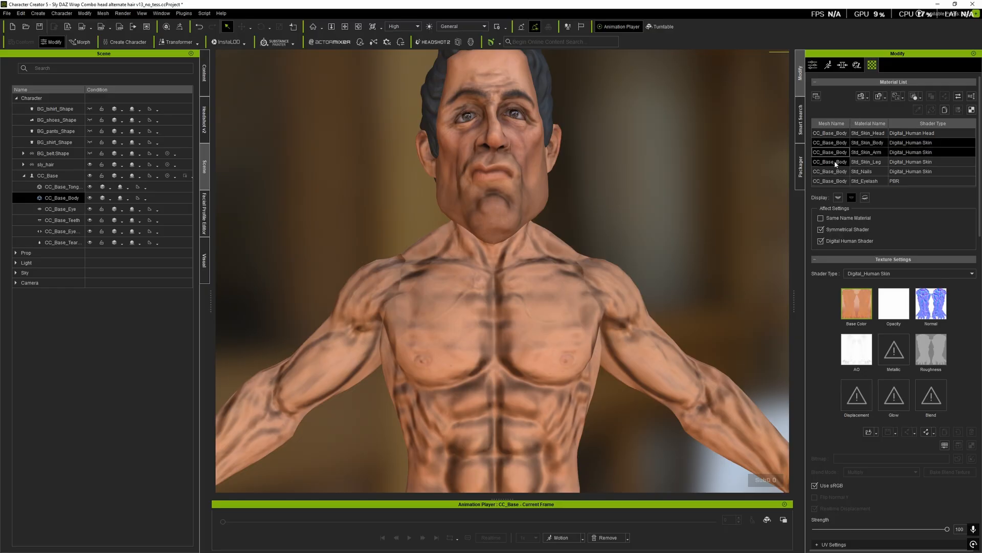
shift+click(835, 161)
scroll(572, 301, down, 3)
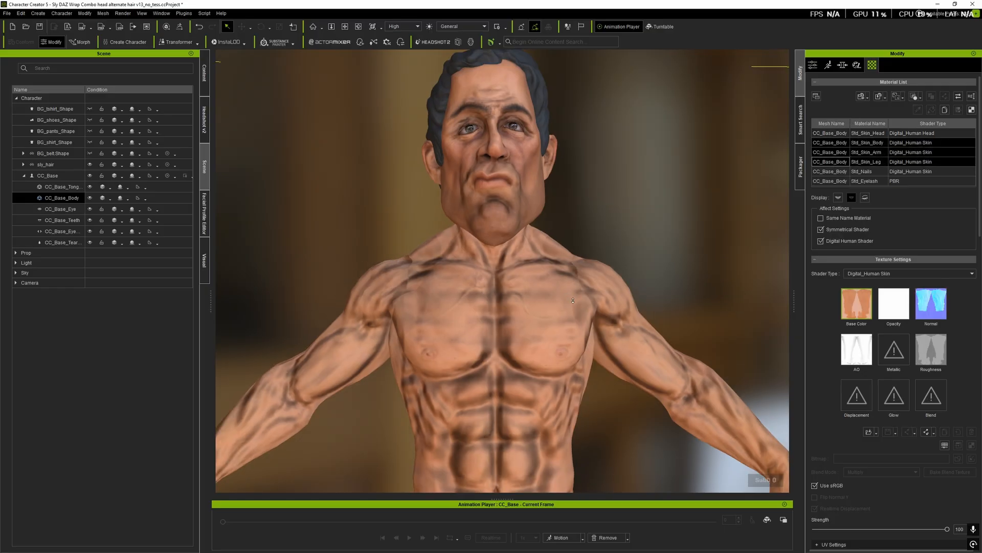
alt+right_drag(573, 300, 570, 329)
middle_drag(570, 329, 561, 249)
ctrl+click(835, 163)
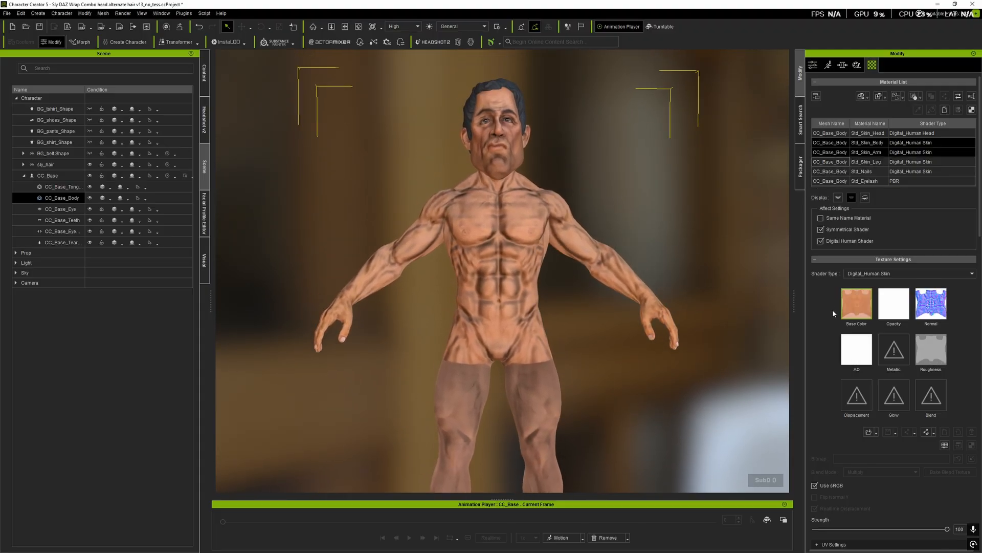
scroll(833, 309, down, 3)
click(936, 235)
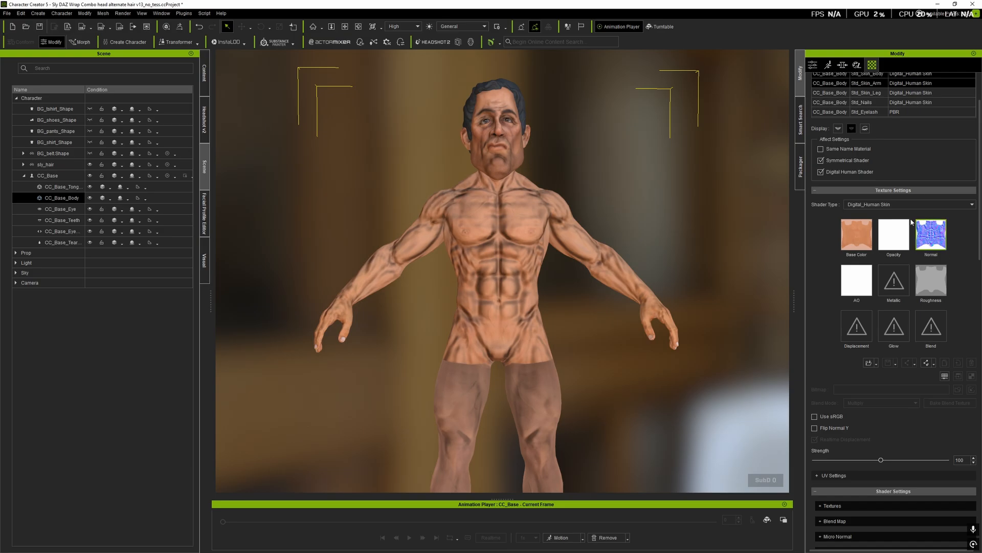
scroll(892, 394, down, 3)
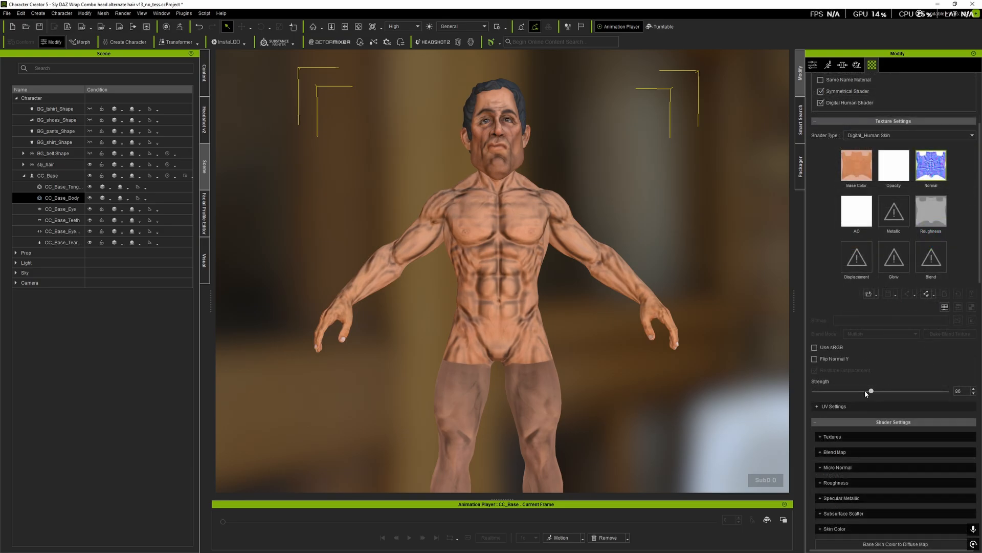
drag(865, 391, 829, 391)
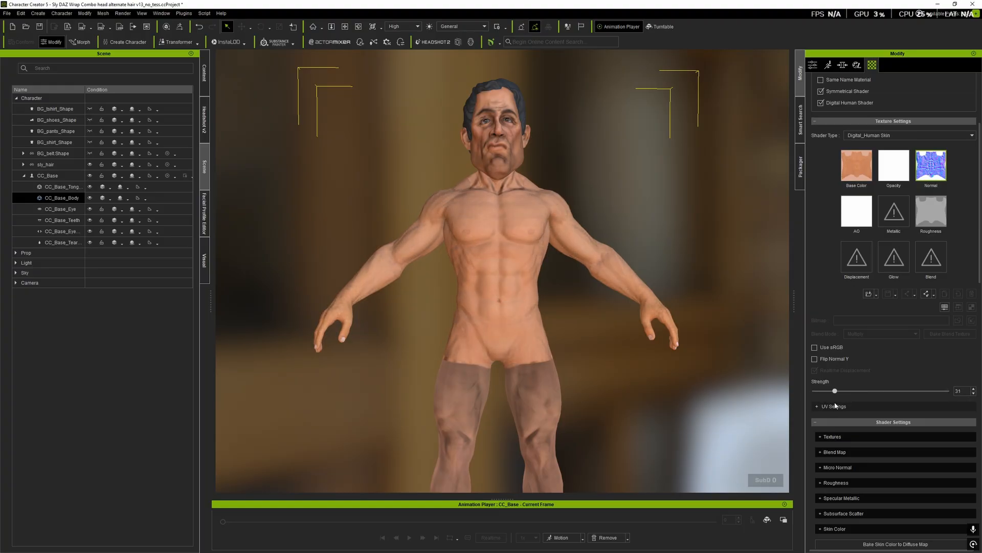
Set the Normal map strength of the Std_Skin_Leg material to 31 and check the legs up close.
scroll(835, 406, up, 5)
click(834, 161)
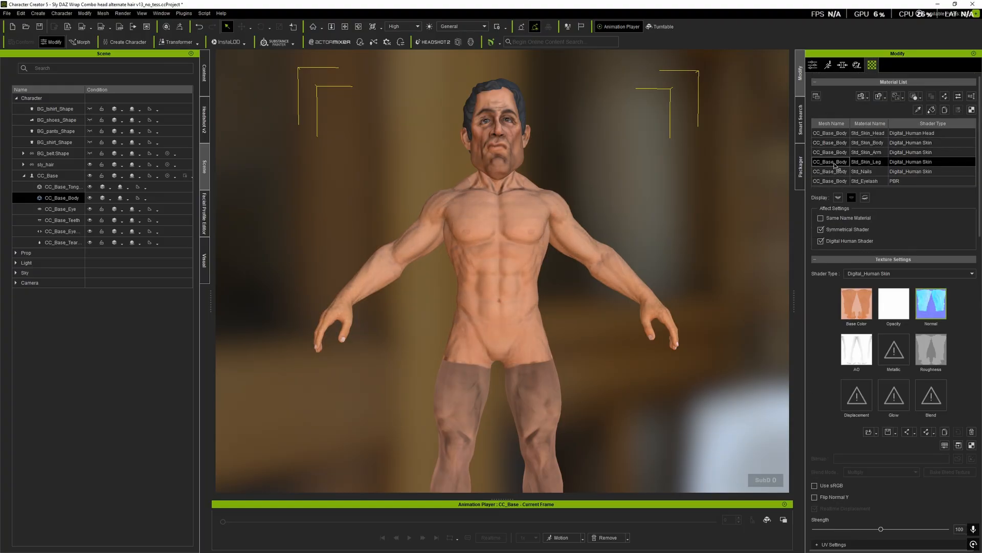
scroll(821, 343, down, 3)
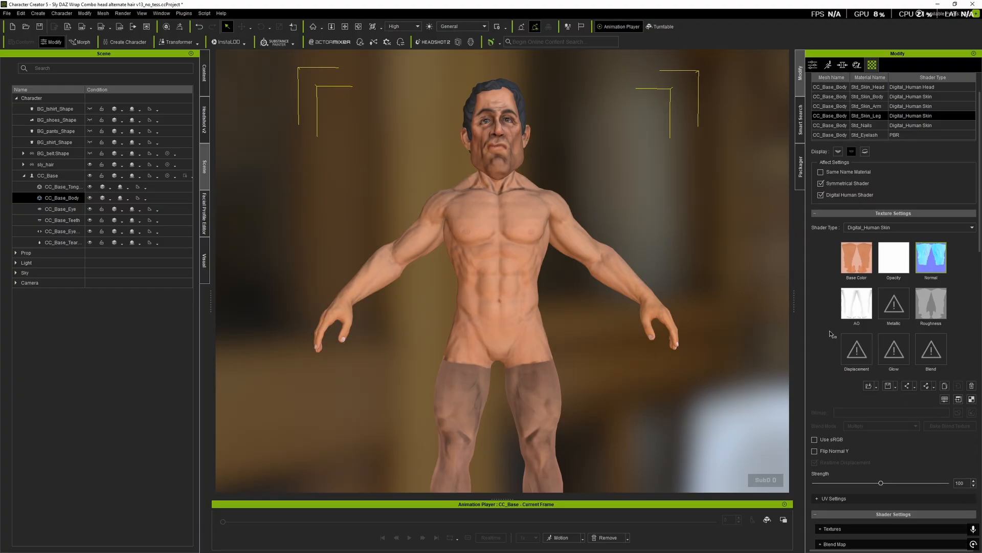
middle_drag(605, 392, 653, 265)
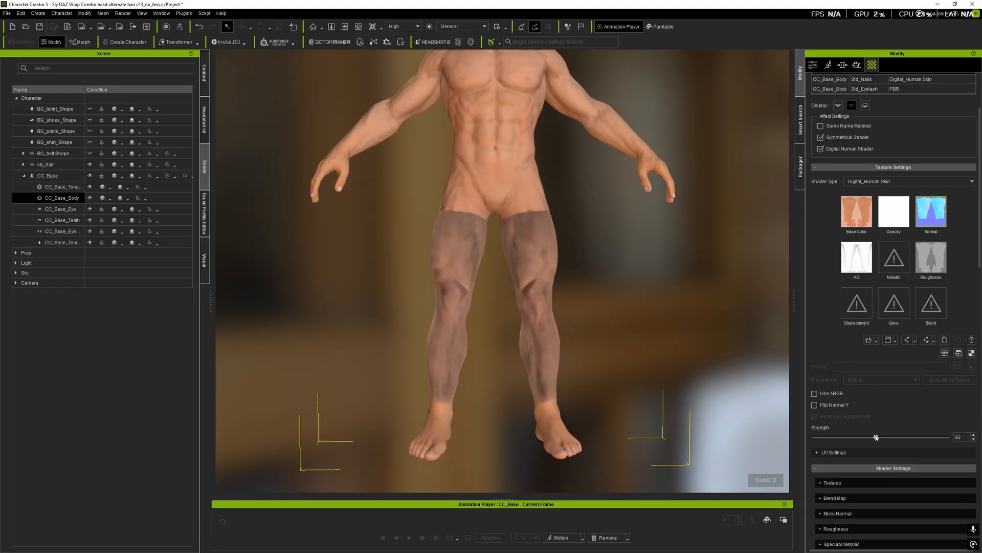
drag(876, 437, 832, 440)
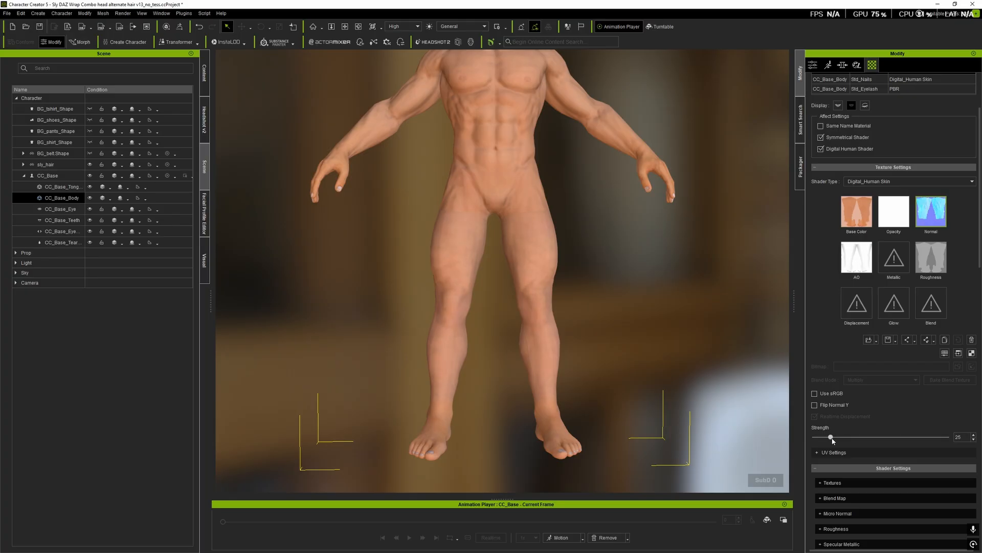
mouse_move(565, 323)
right_down()
mouse_move(671, 324)
mouse_move(552, 323)
right_up()
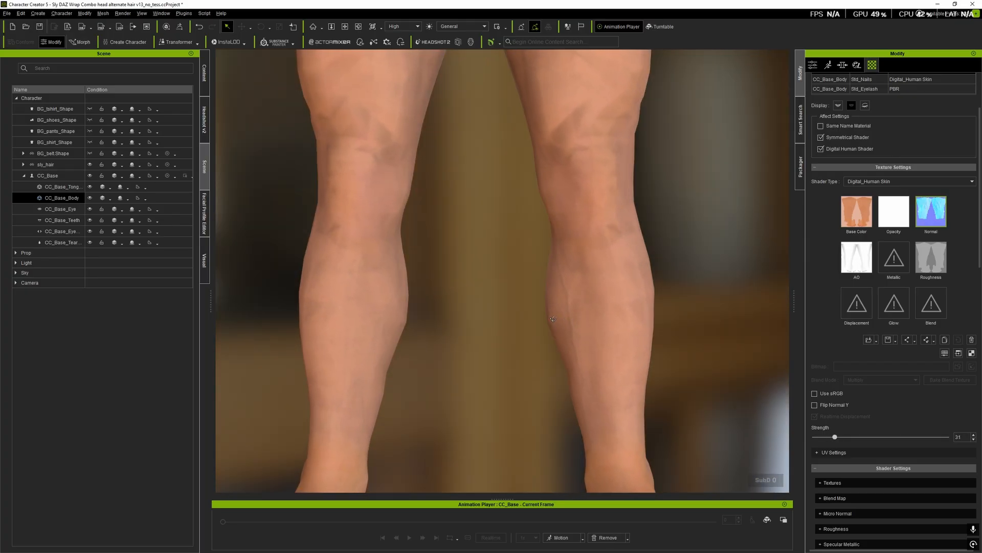
scroll(547, 322, down, 4)
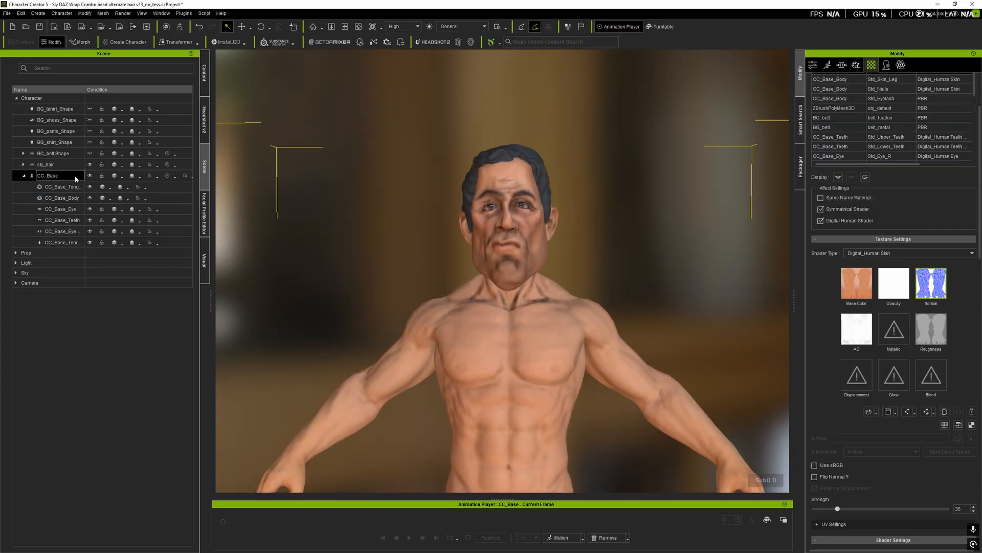
Display the whole CC_Base character as Wireframe and inspect the mesh density of the full body.
click(122, 177)
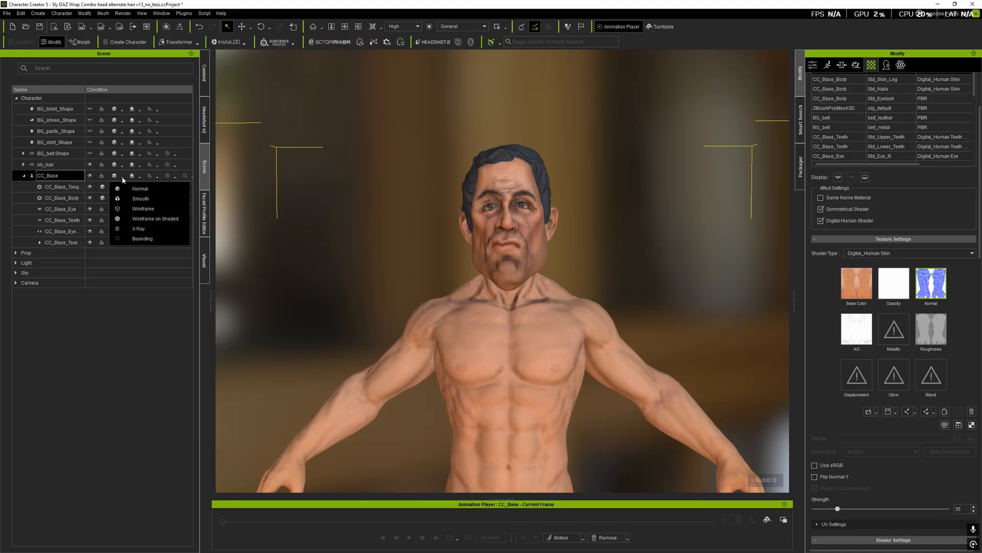
click(137, 209)
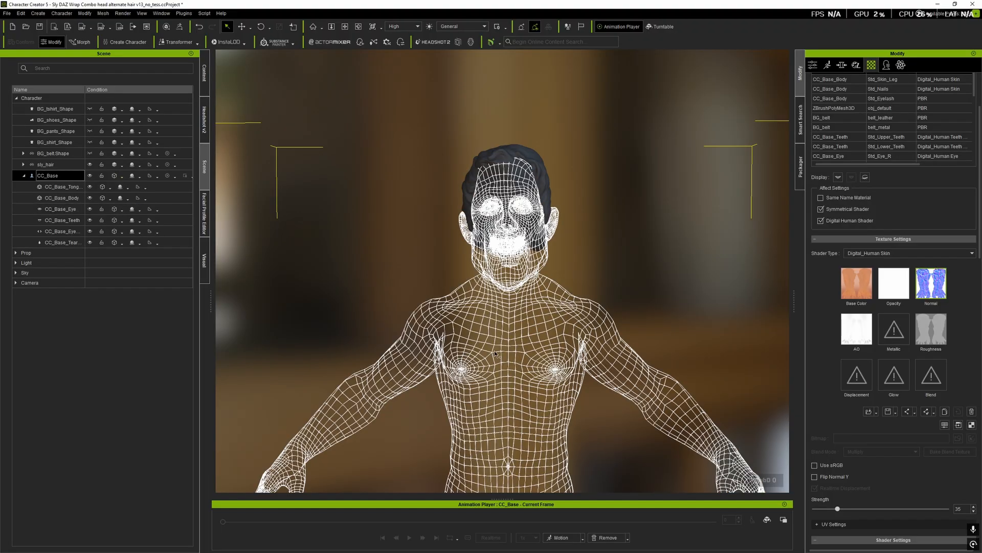
scroll(532, 358, down, 5)
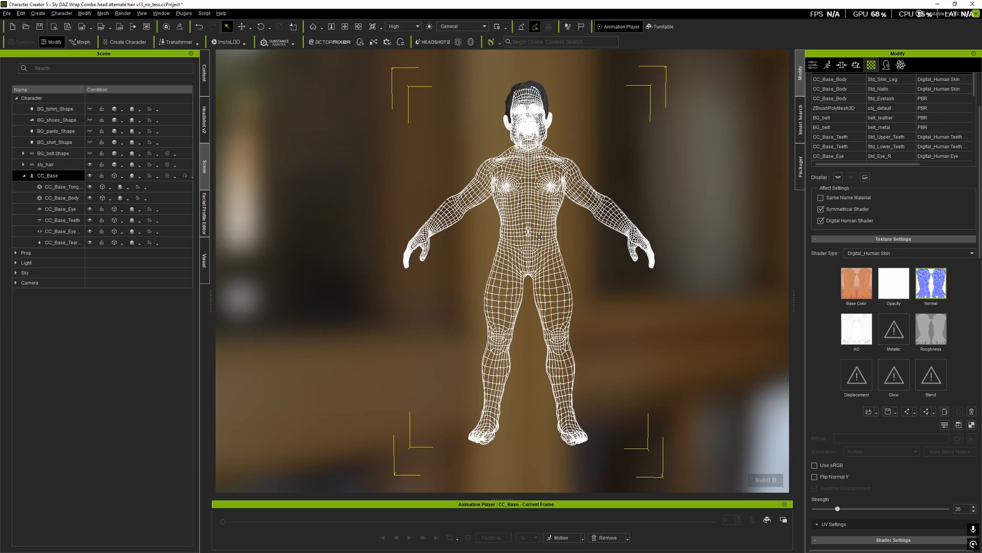
scroll(539, 237, up, 5)
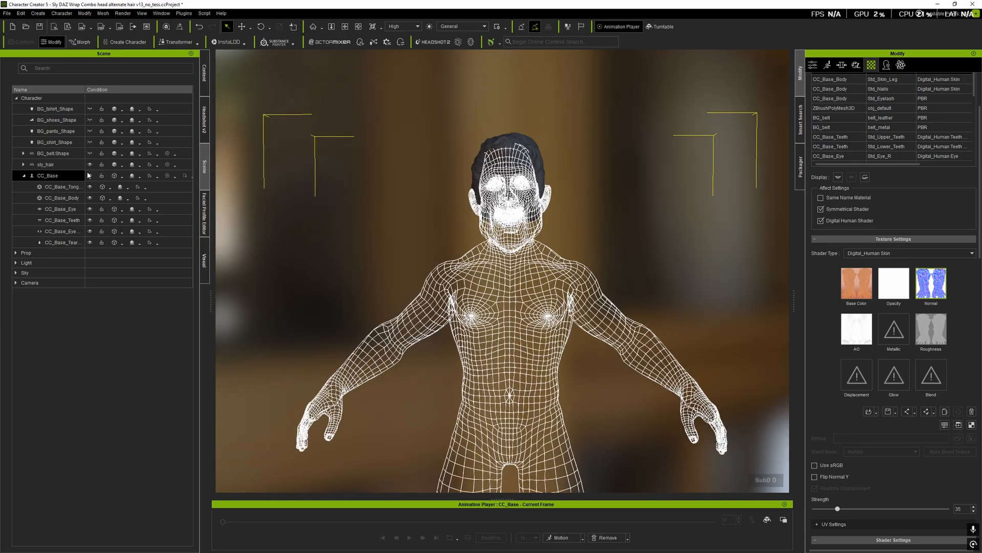
Subdivide the CC_Base character twice to reach SubD level 2.
click(813, 66)
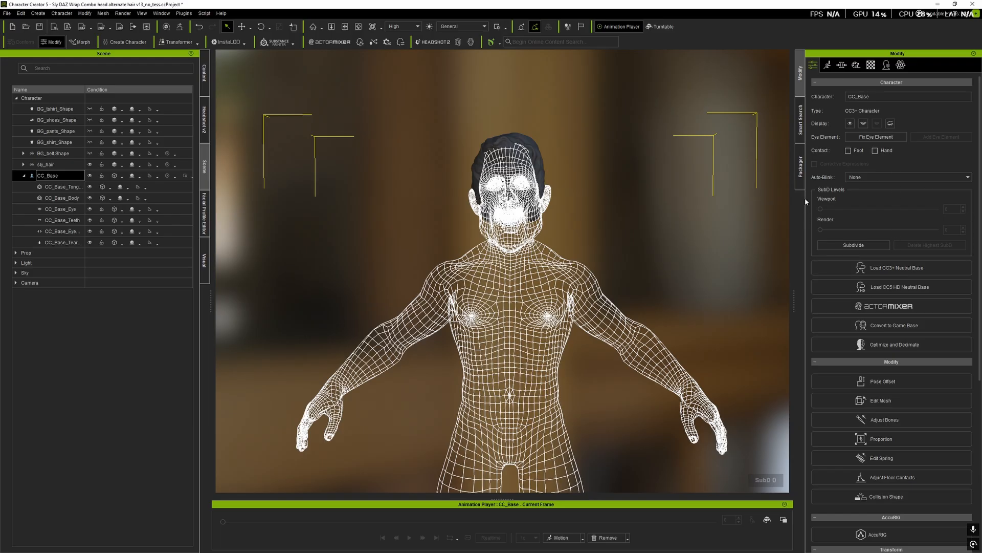
click(832, 248)
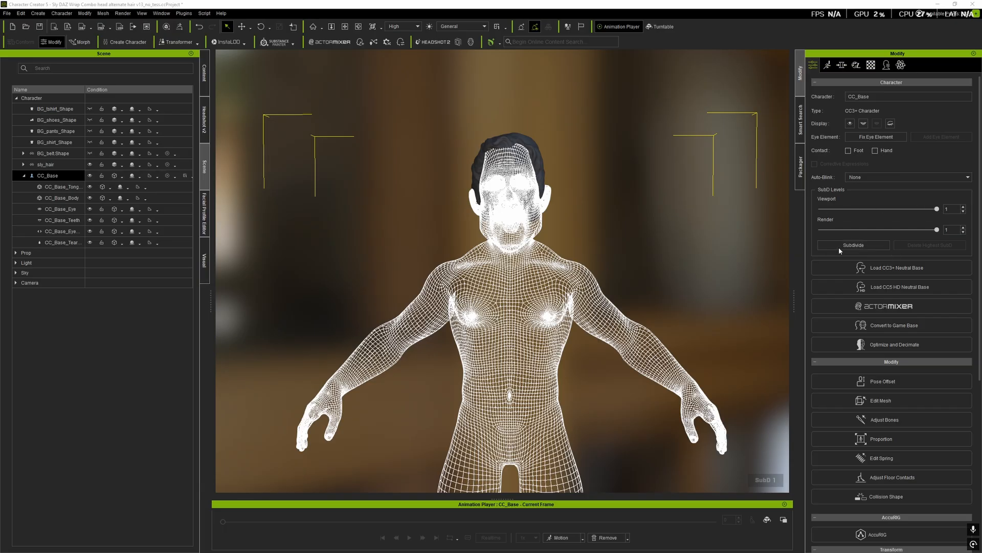
click(839, 247)
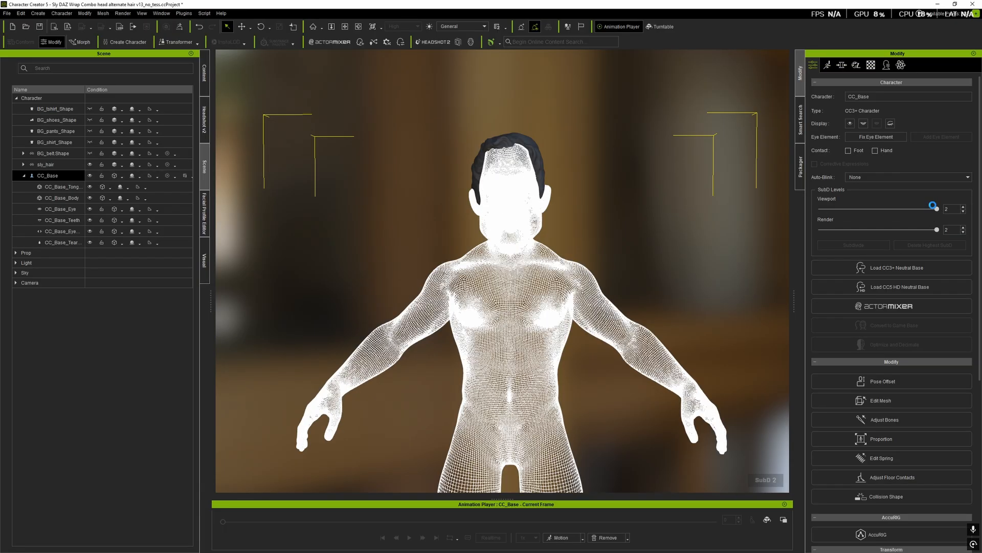
Compare the character's wireframe density at viewport SubD levels 0, 1 and 2.
text(0)
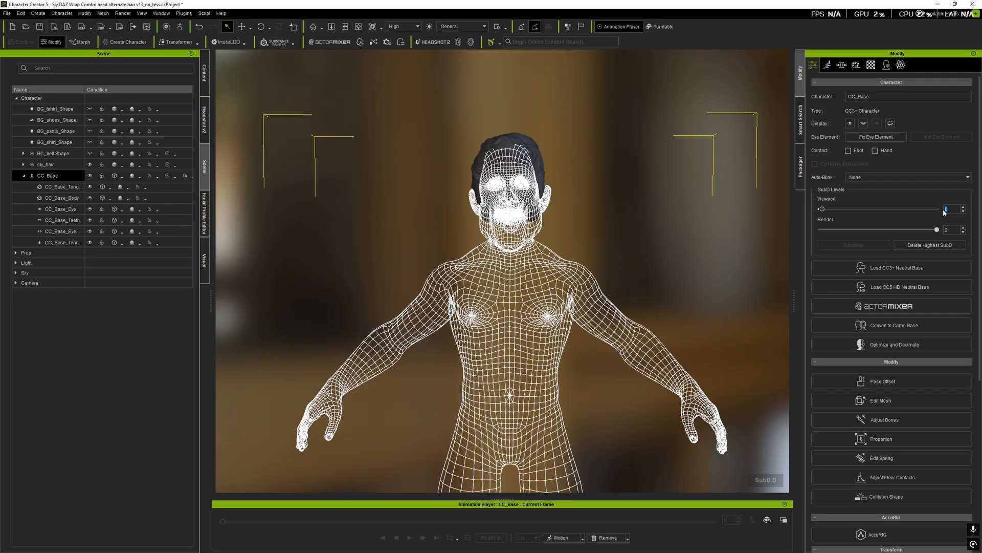
text(1)
drag(948, 210, 937, 212)
text(2)
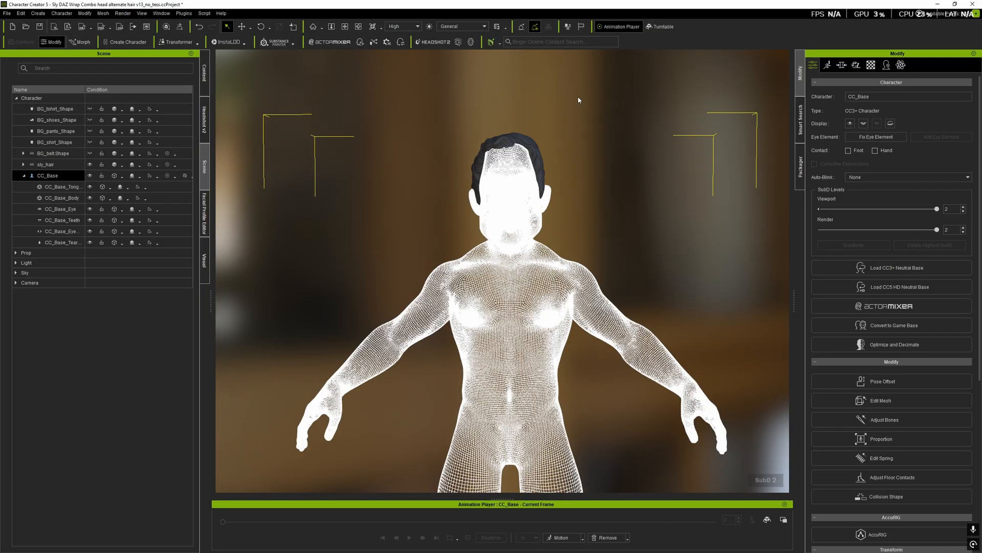
key(Page_Down)
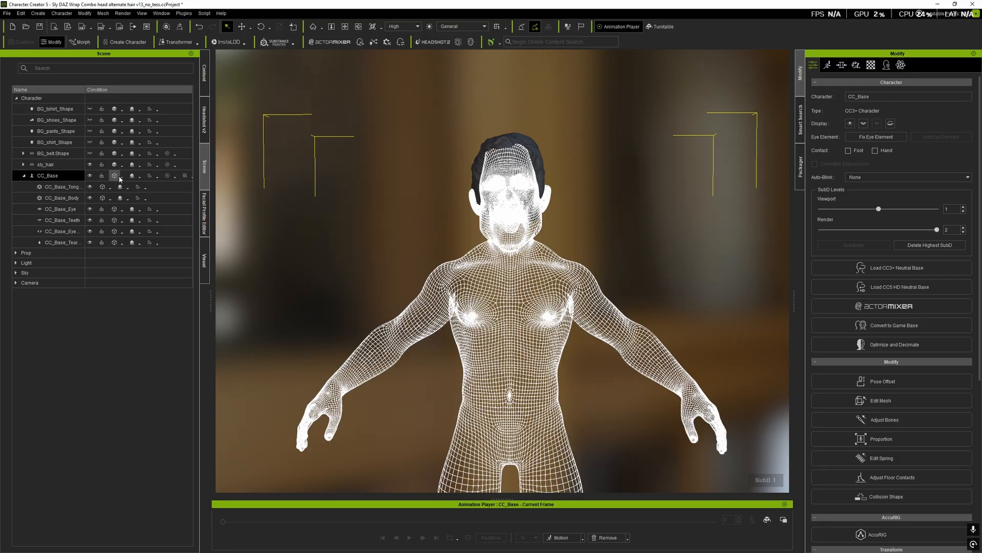
Return the CC_Base character to the Normal display mode.
click(123, 179)
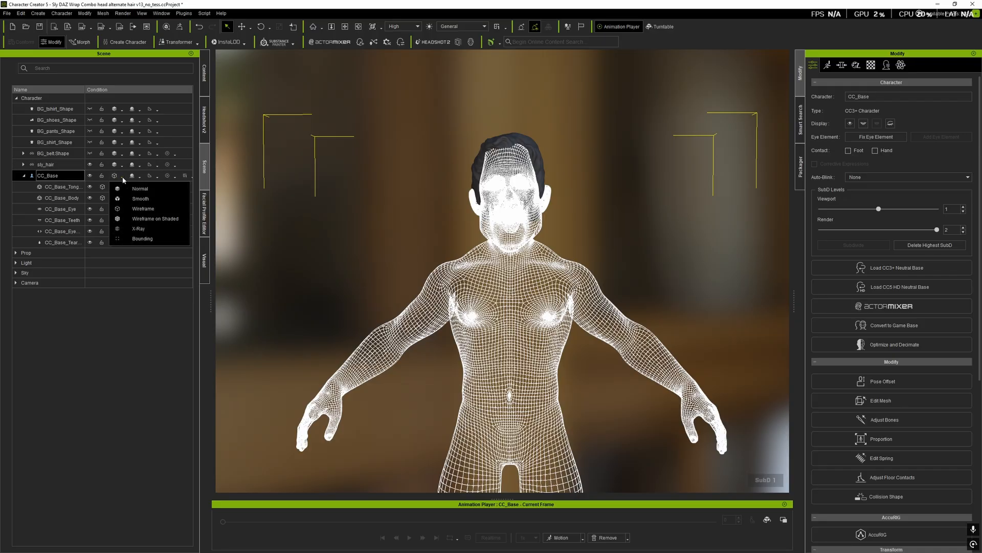
click(161, 189)
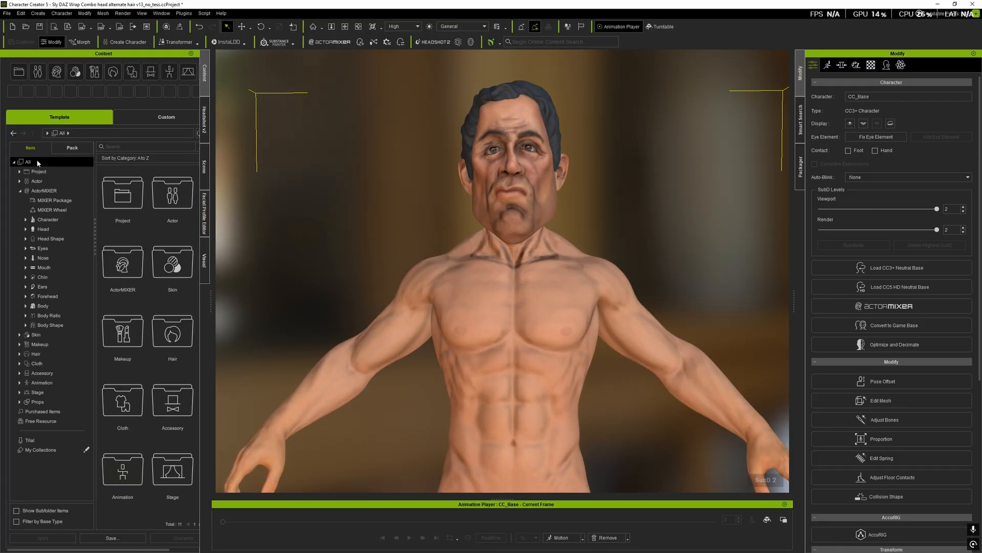
Search the content for "cc5 extended" and apply the CC5 HD facial profile with standard, custom and corrective expressions plus visemes to the character.
click(120, 148)
text(c)
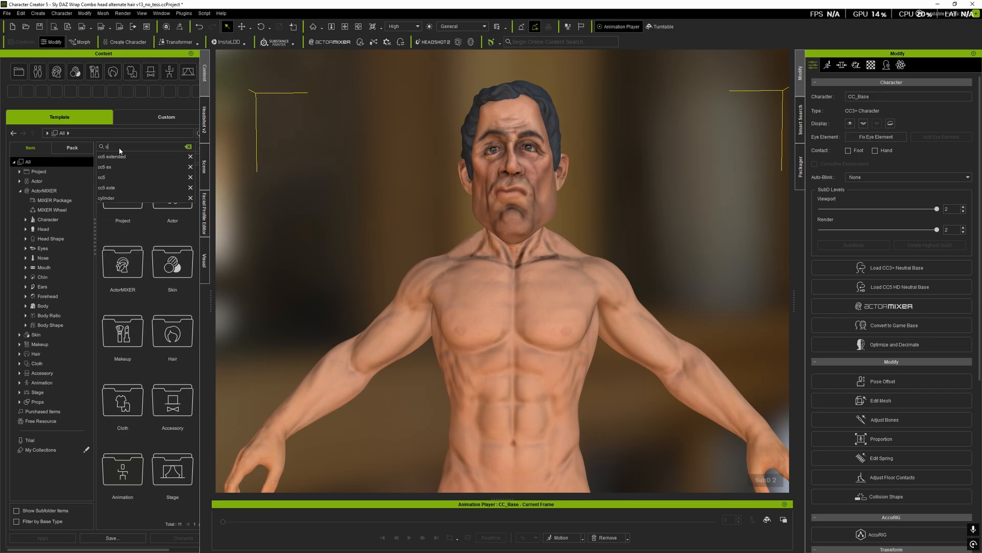
text(c5 exten)
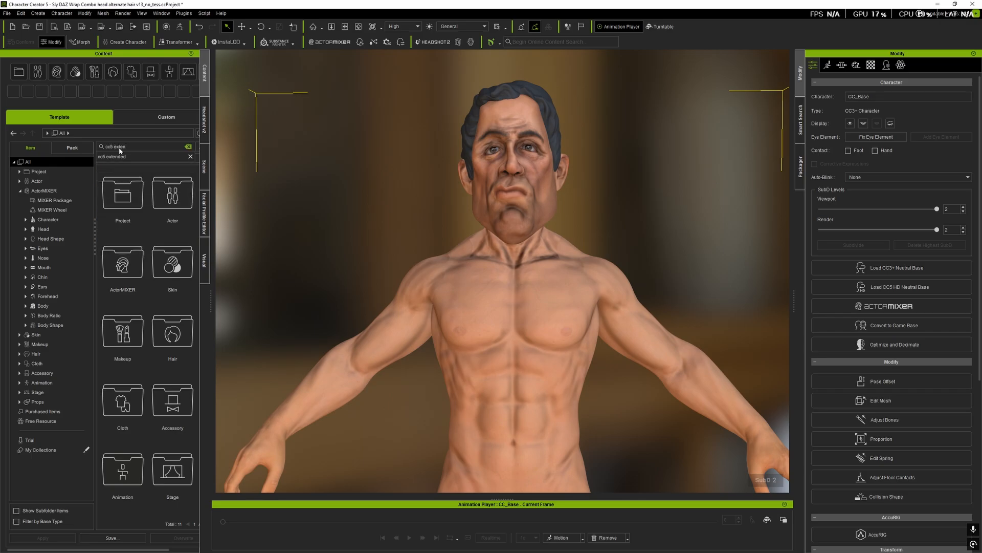
click(118, 157)
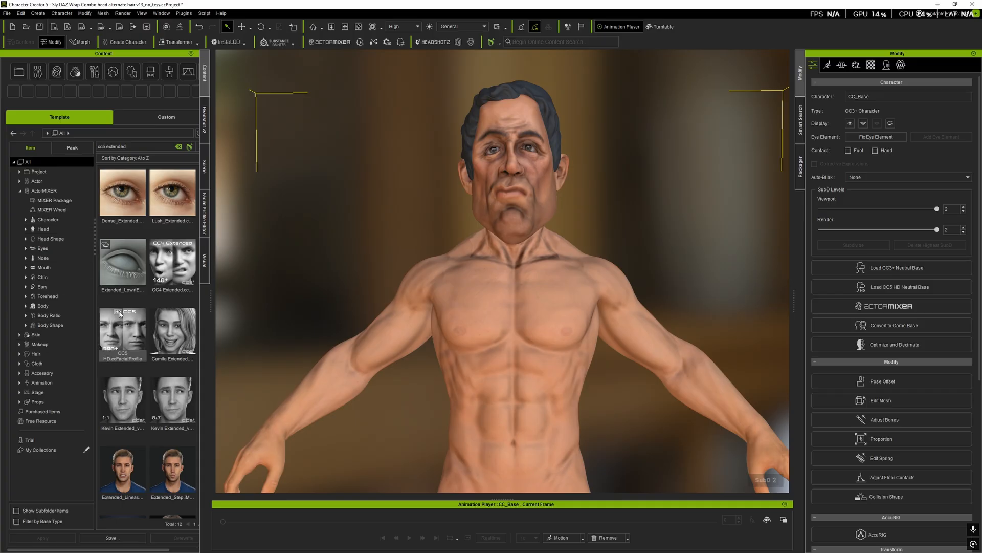
drag(114, 338, 522, 307)
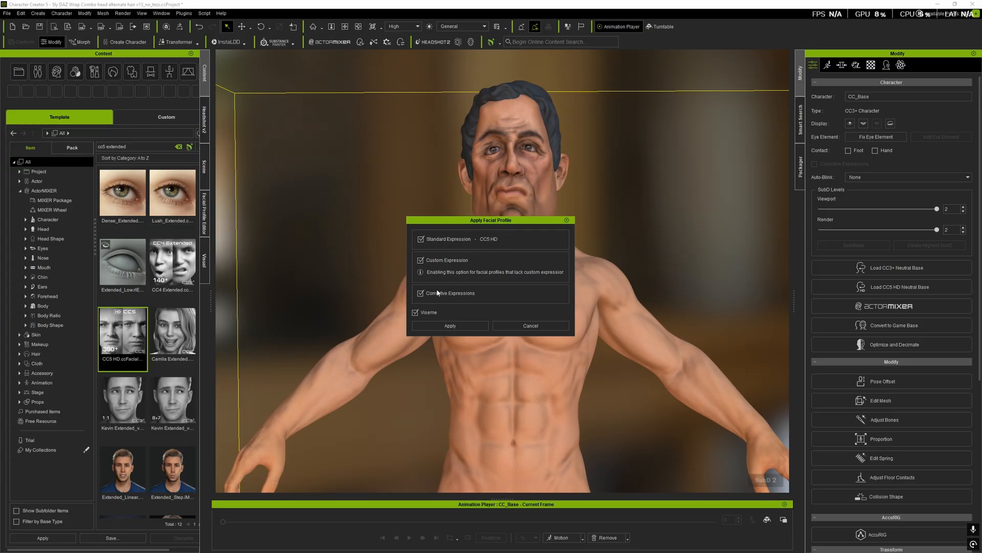
click(435, 328)
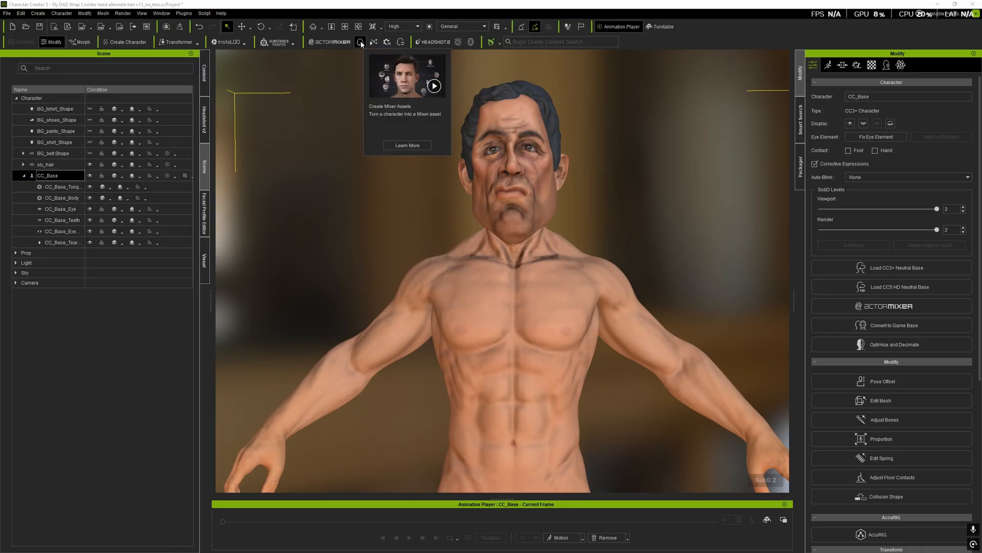
Create ActorMIXER assets from the CC_Base character with morph name "Stone" and slider path "AnS/Stone", saving avatar presets as well.
click(361, 44)
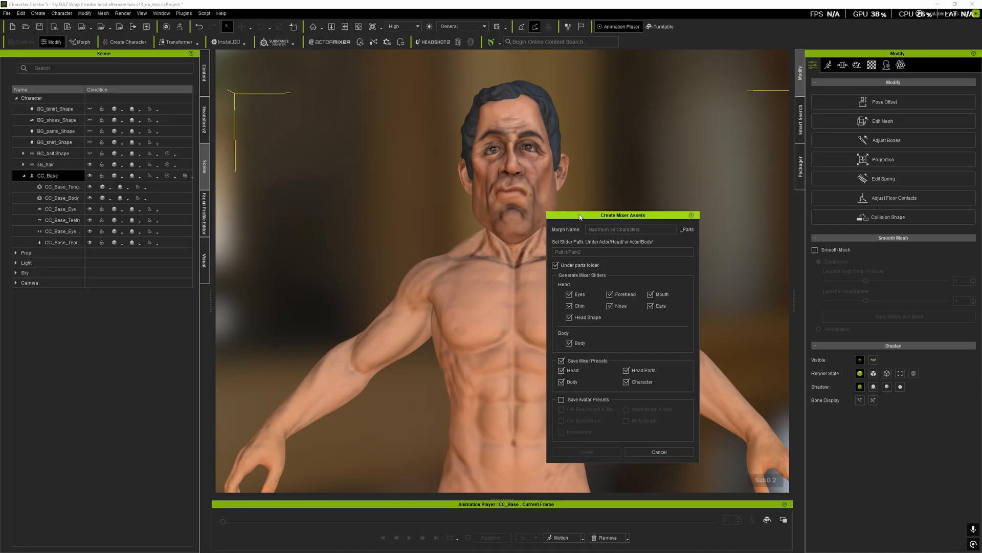
drag(584, 218, 460, 178)
text(Stone)
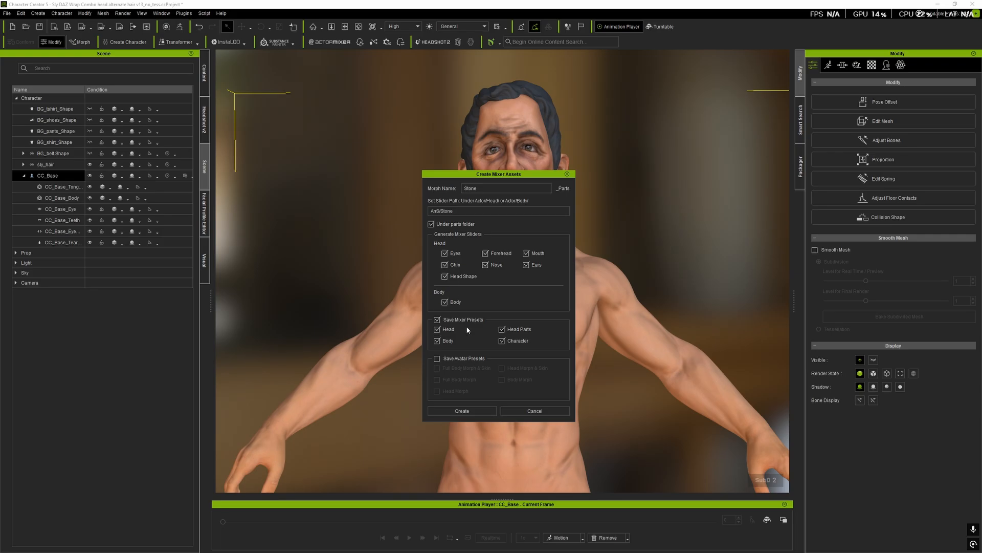
click(437, 359)
click(463, 411)
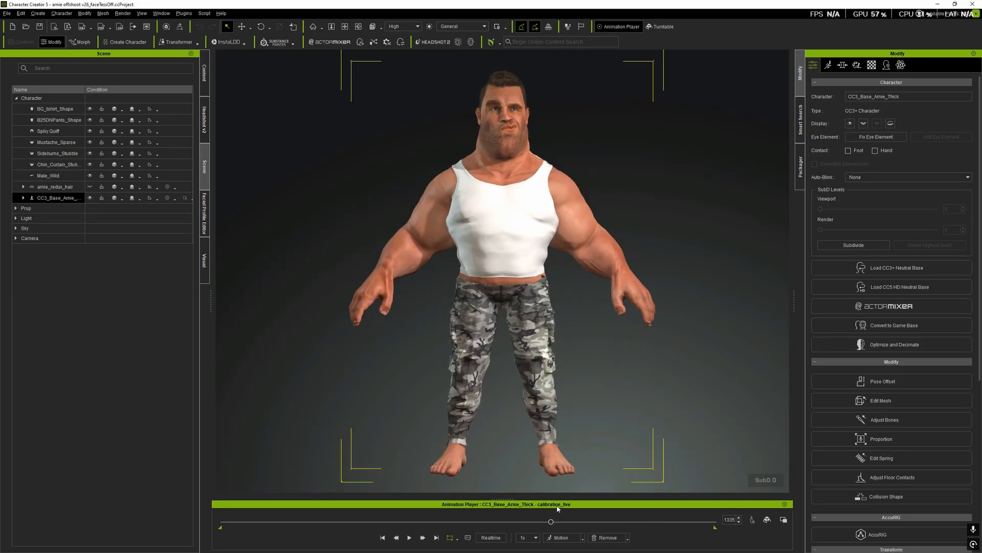
Remove all animation from the CC3_Base_Arnie_Thick character and create its Arnie ActorMIXER assets with mixer and avatar presets.
right_click(588, 468)
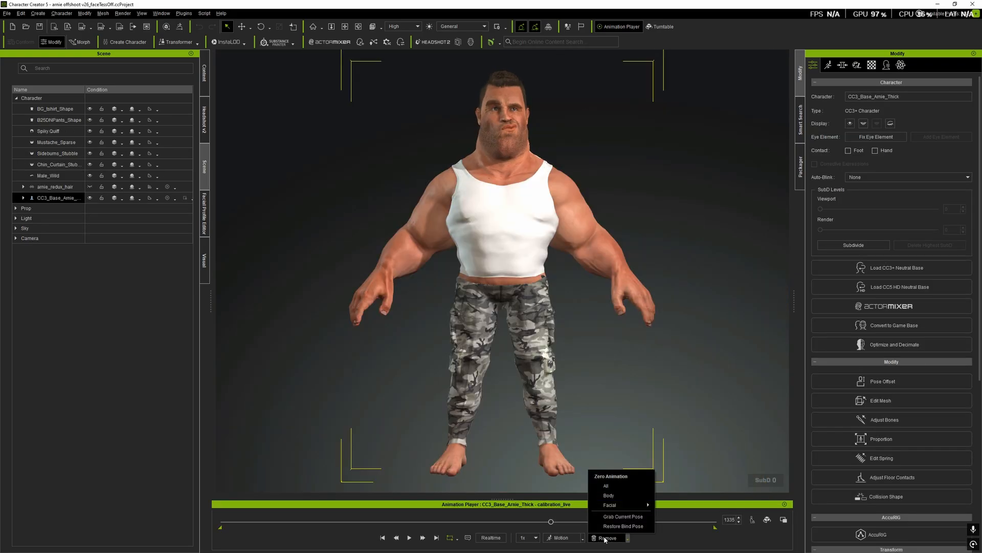
click(628, 487)
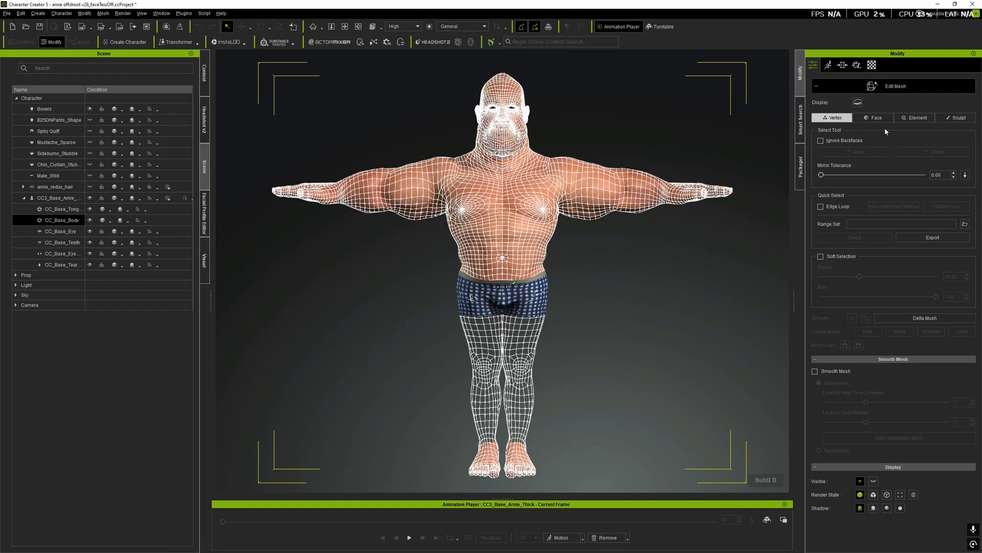
click(887, 118)
click(897, 89)
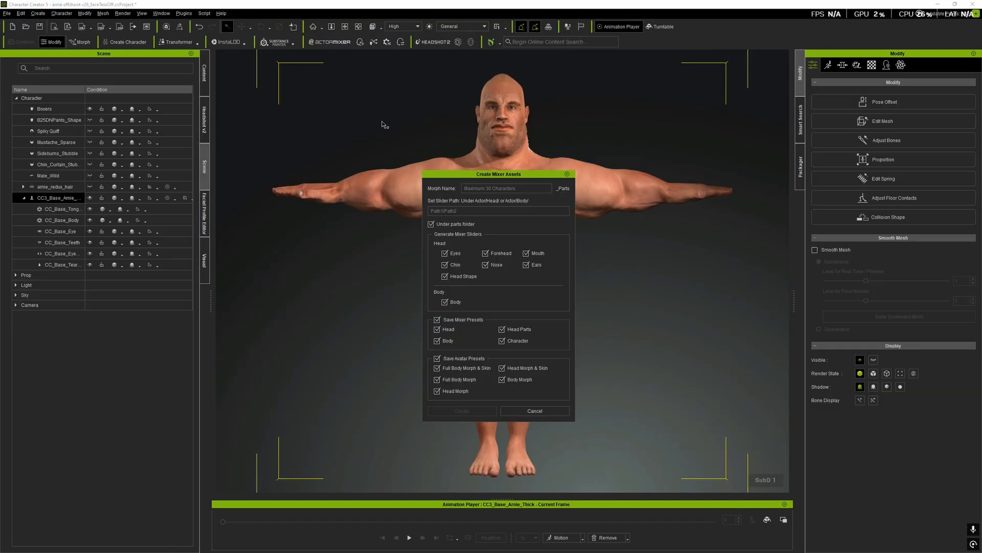
click(462, 410)
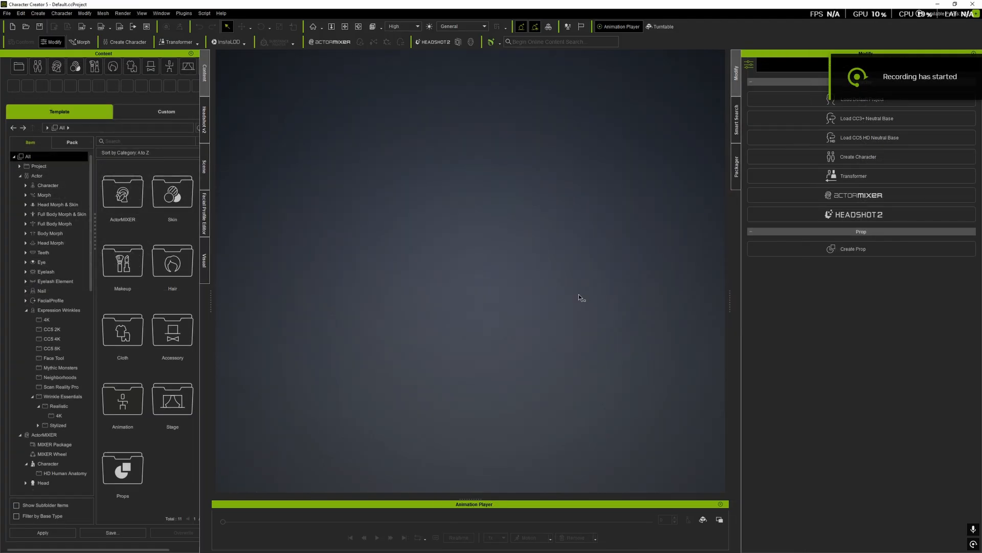
Start a new ActorMIXER session from the Base Male.
click(332, 42)
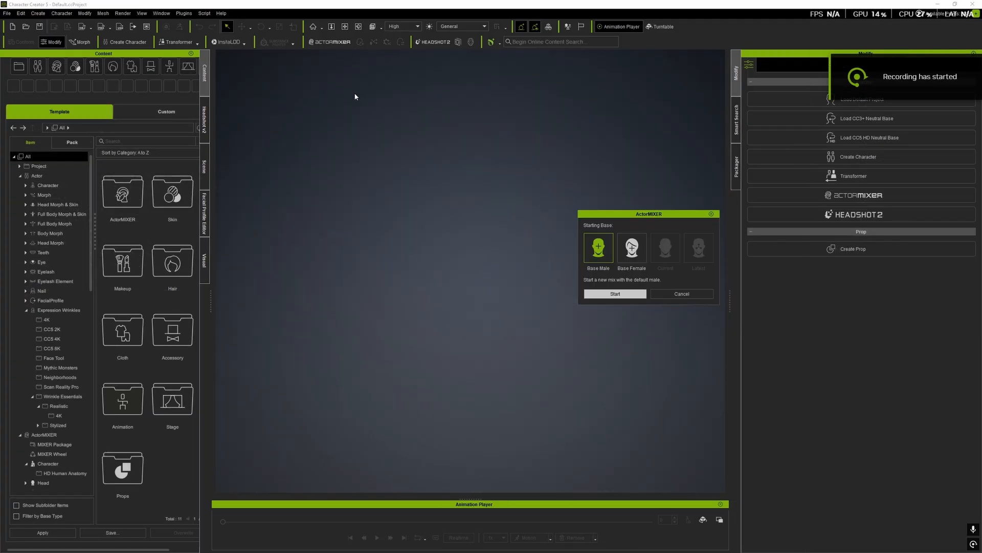
click(626, 293)
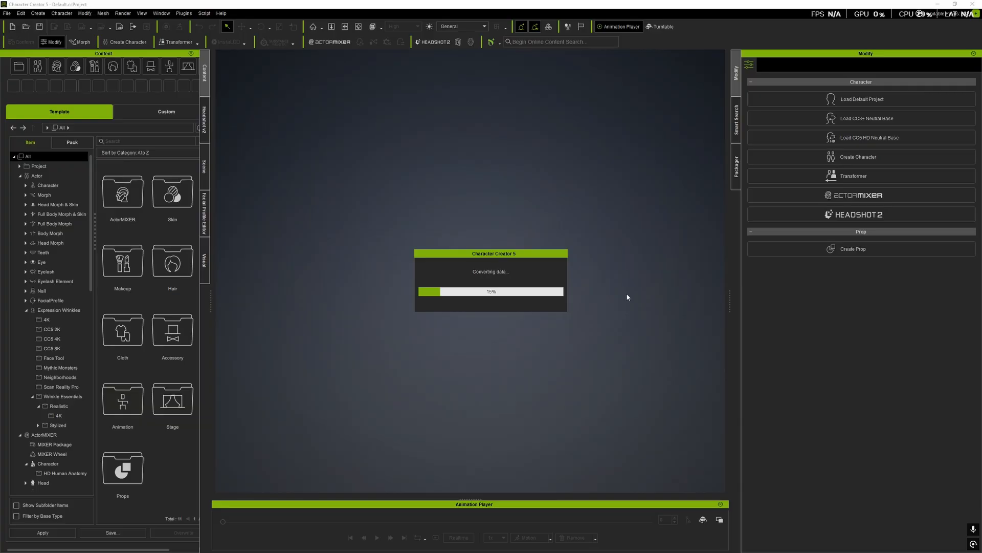
Search the whole template content library for "manne" and apply the Mannequin Gray preset to the base male.
click(131, 144)
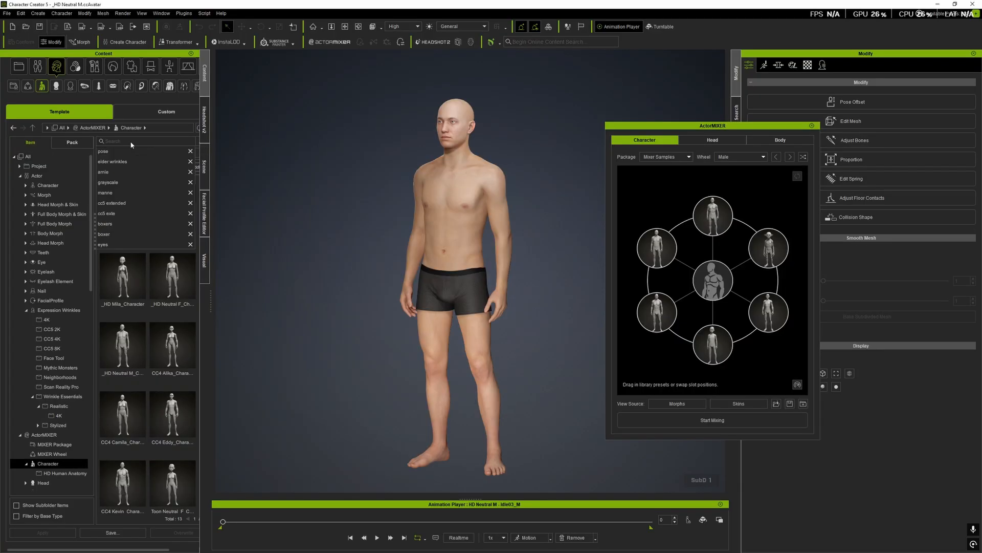
text(manne)
key(Return)
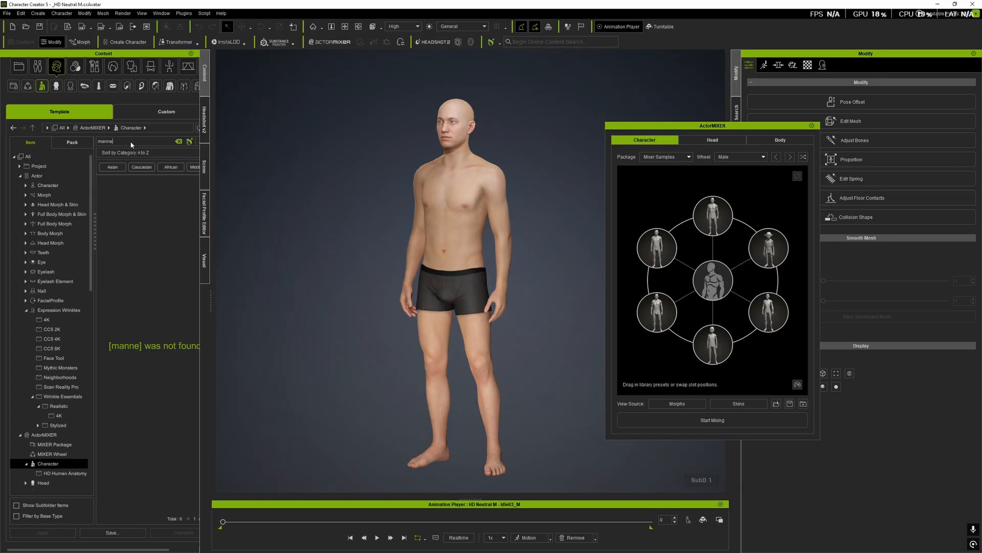
click(31, 156)
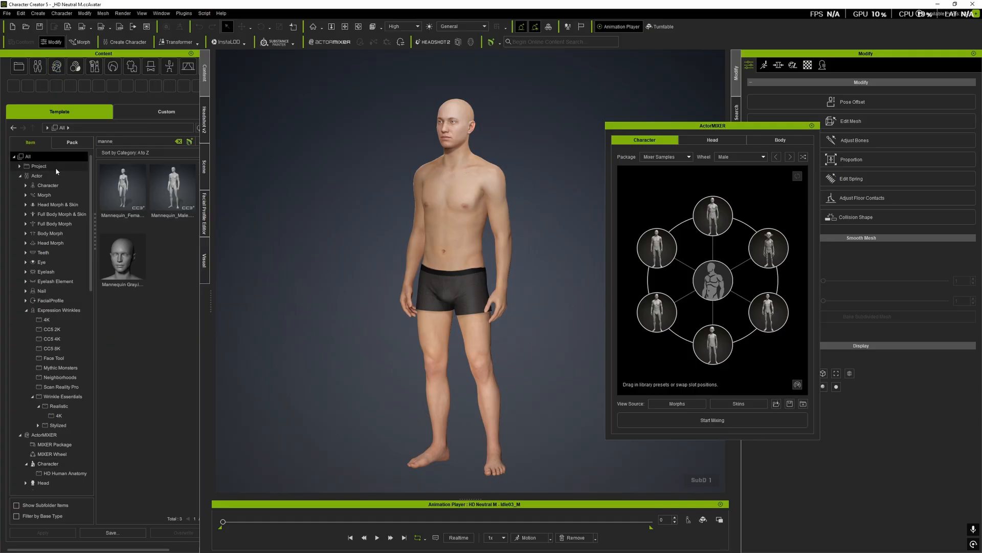
drag(123, 262, 456, 189)
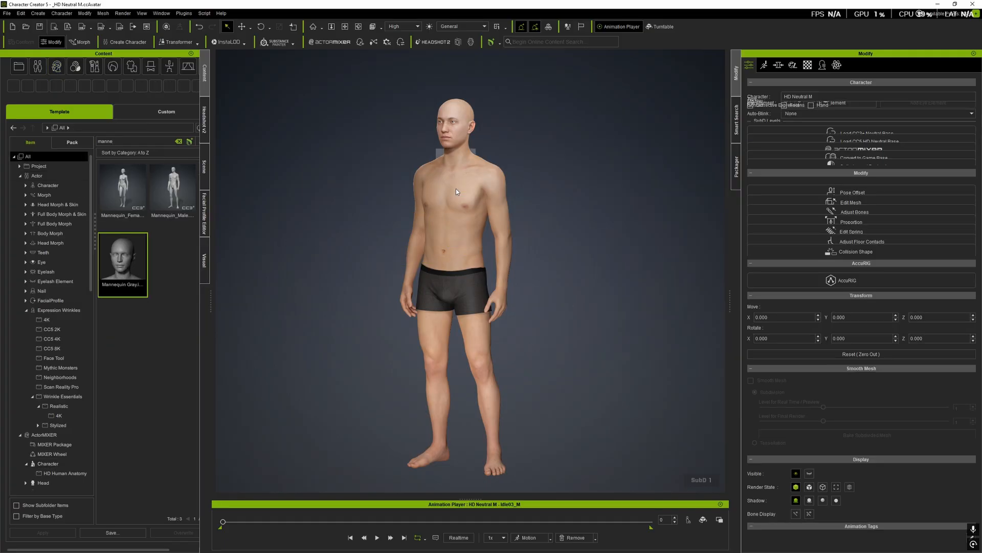
click(443, 392)
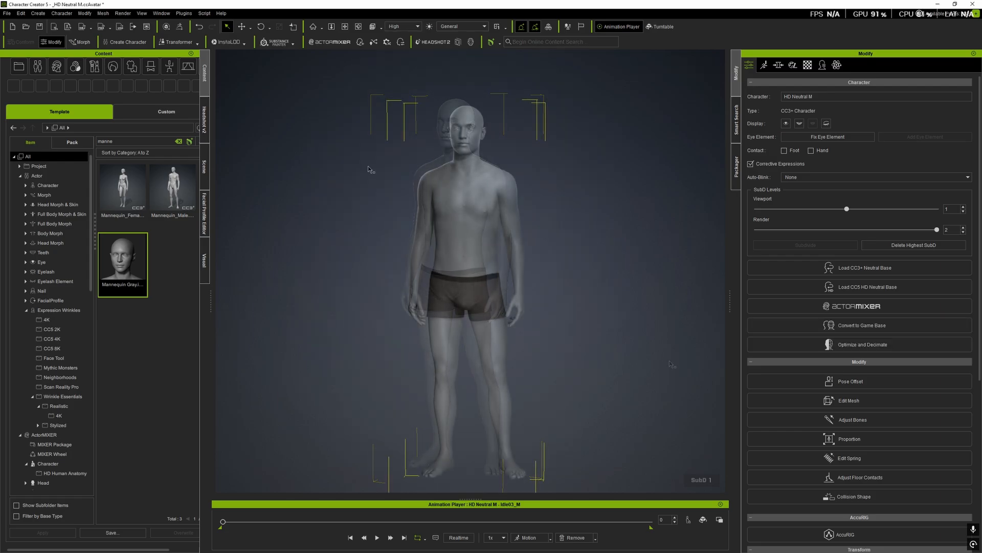
Start ActorMIXER with the Current character as its base and widen the content library.
click(331, 42)
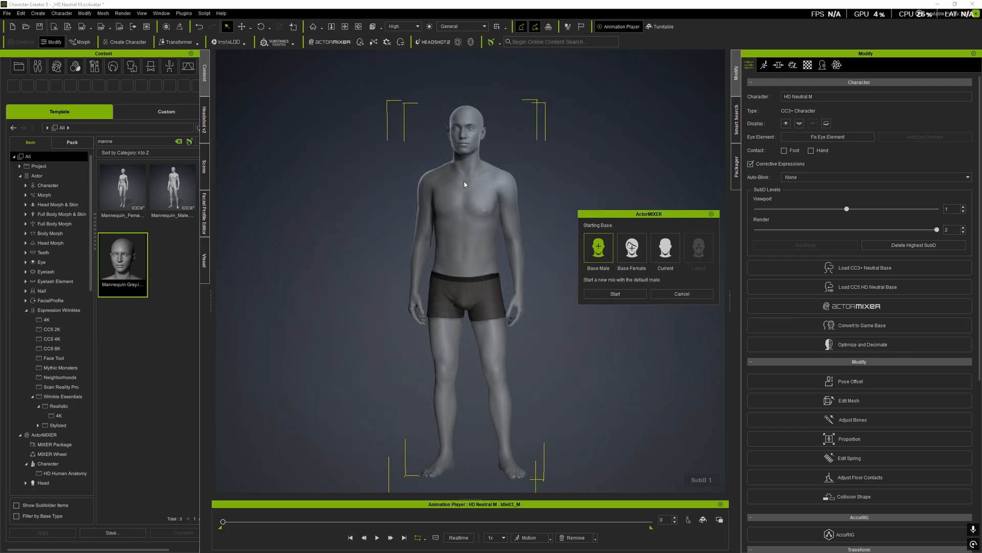
click(665, 247)
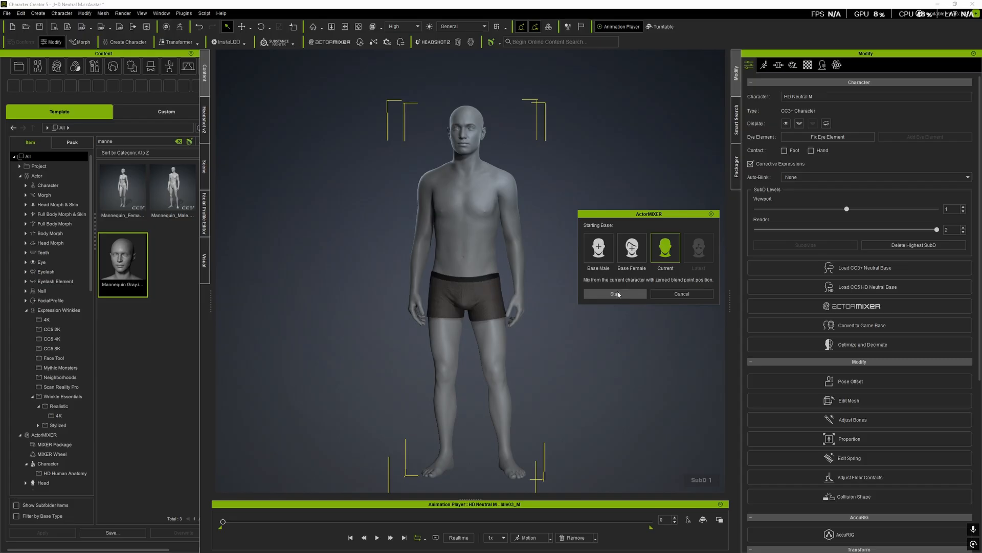
click(616, 294)
drag(210, 292, 244, 292)
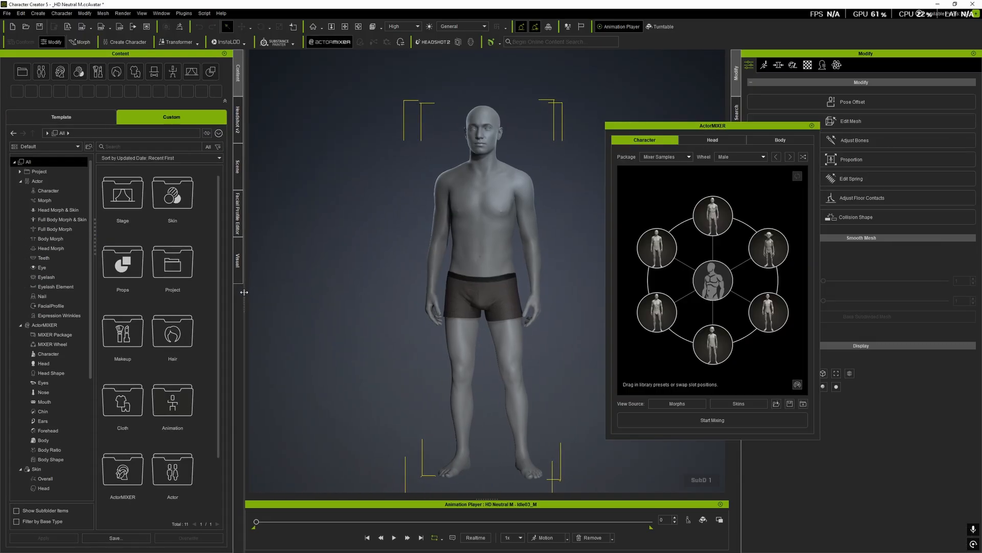
Remove the sample presets from the character wheel's two left slots and its bottom slot.
right_click(656, 249)
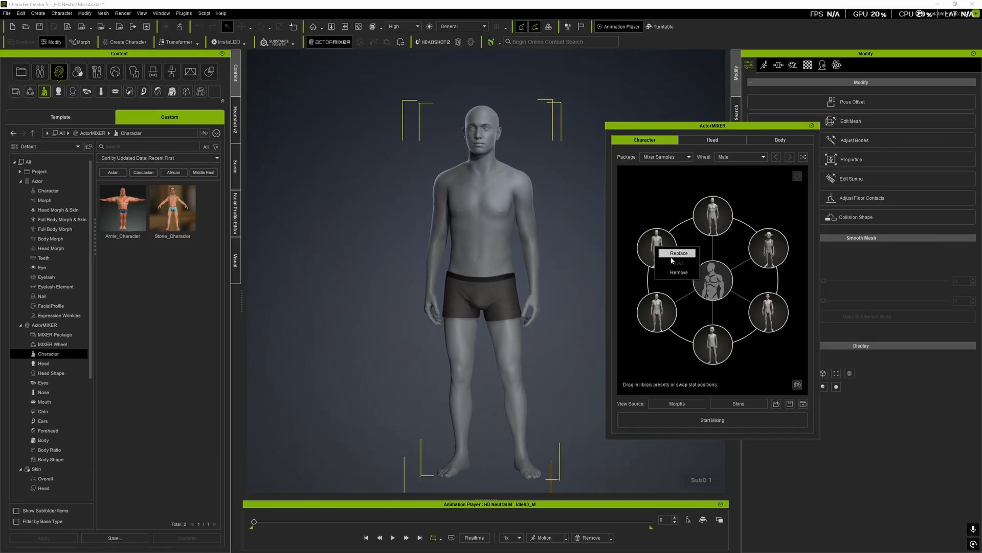
click(679, 272)
right_click(665, 306)
click(686, 329)
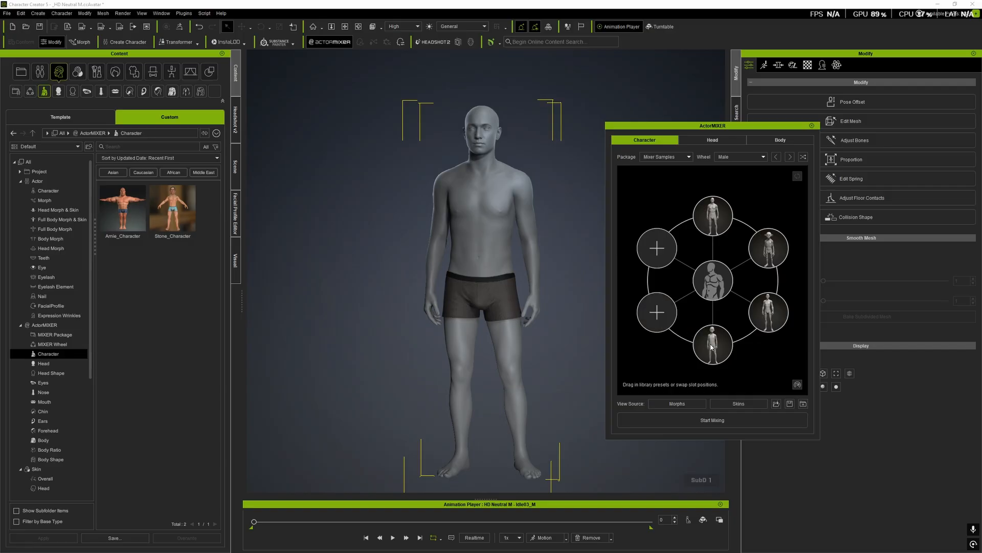
right_click(711, 347)
click(731, 370)
right_click(761, 316)
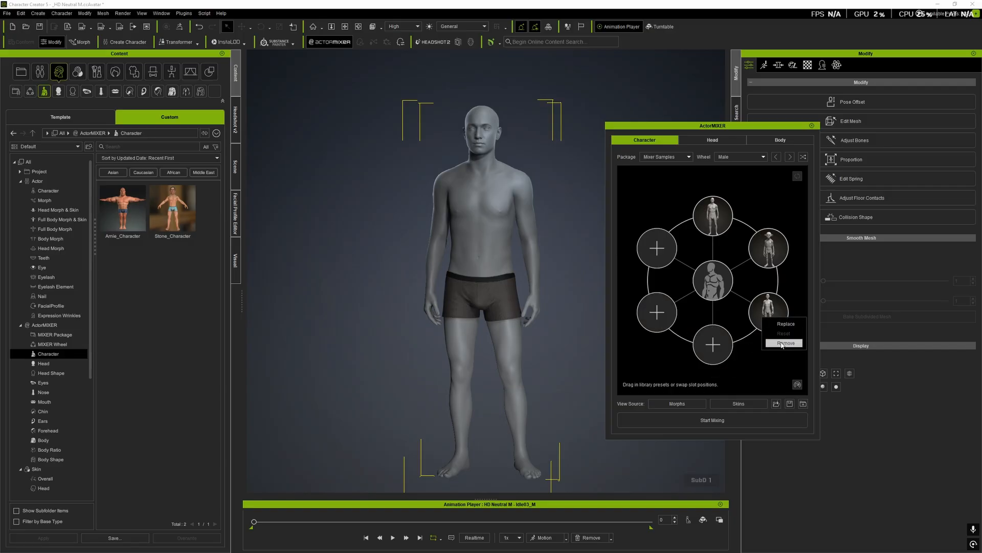
click(794, 282)
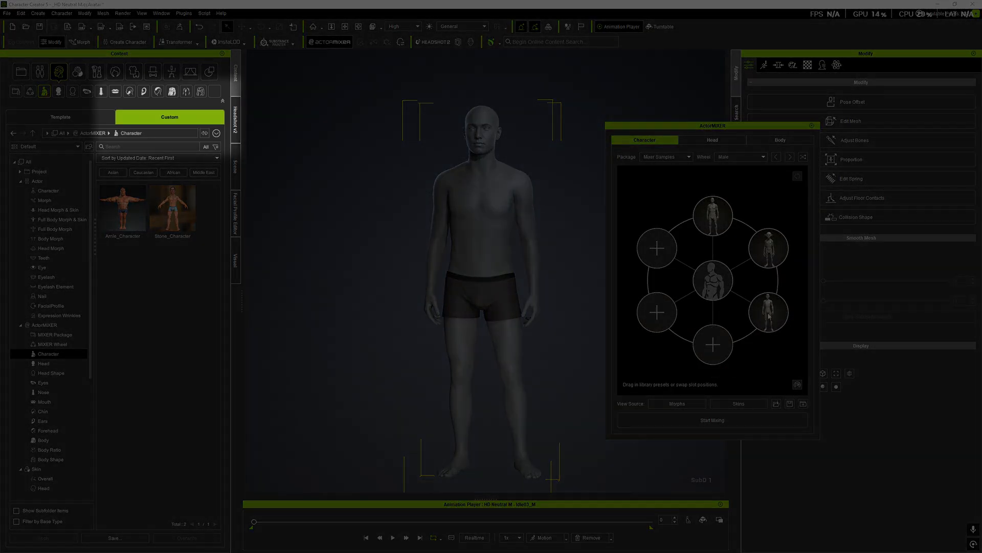
Move the character wheel's lower-right preset to the upper-left slot and its upper-right preset to the lower-left slot, and start mixing.
drag(768, 311, 659, 250)
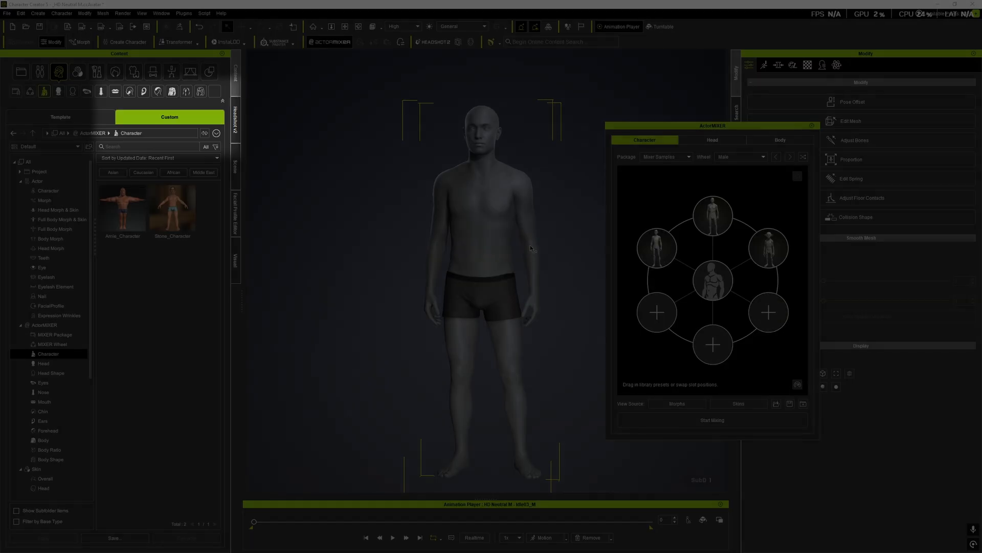
drag(770, 257, 667, 316)
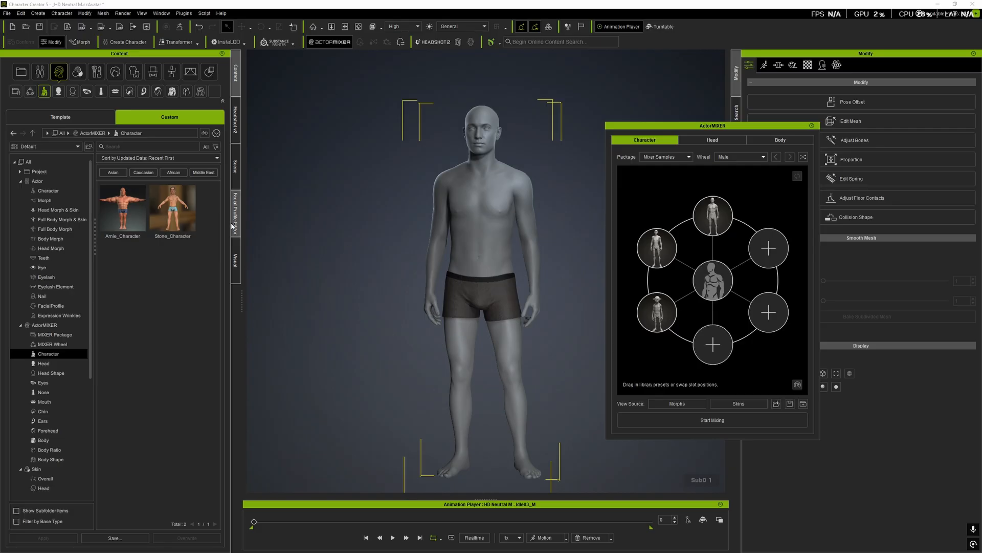
click(688, 419)
Place the matching Stone presets in the upper-left slots and the Arnie presets in the top slots of the head, eyes and nose wheels.
click(708, 141)
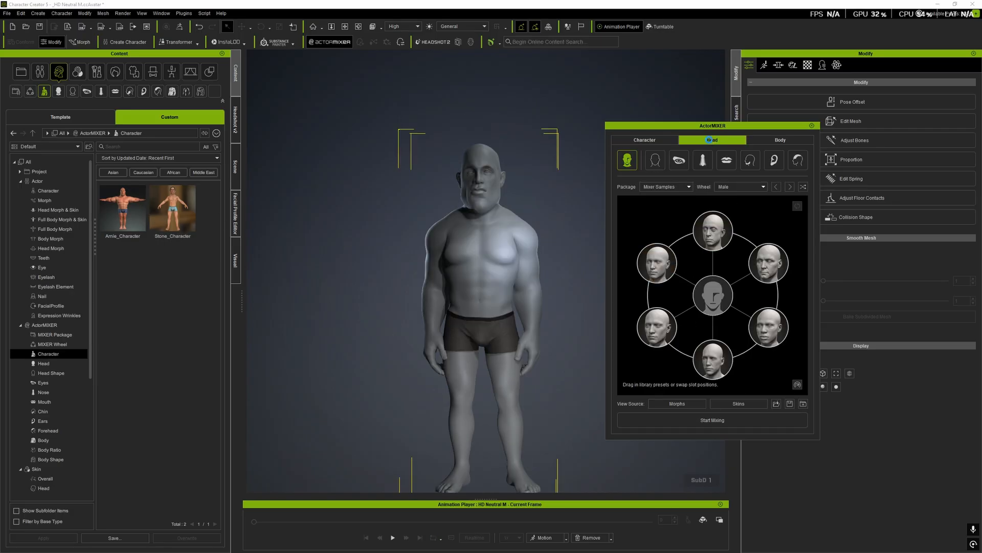
drag(177, 213, 659, 266)
drag(125, 218, 712, 229)
click(679, 160)
drag(174, 213, 659, 261)
drag(125, 218, 707, 225)
click(703, 160)
drag(174, 212, 659, 263)
drag(125, 221, 713, 233)
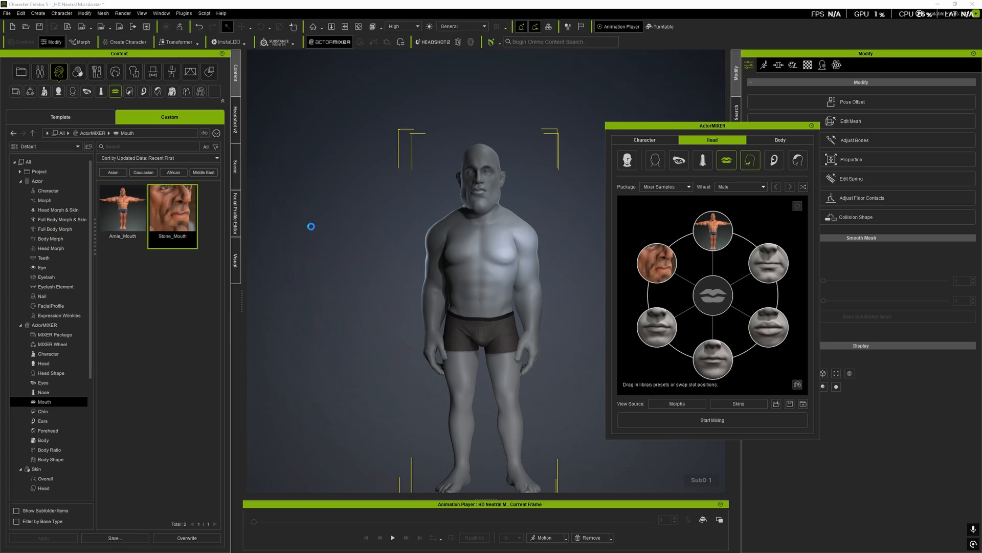
Start mixing and blend the body about midway between the Arnie and Stone presets.
click(644, 139)
click(708, 419)
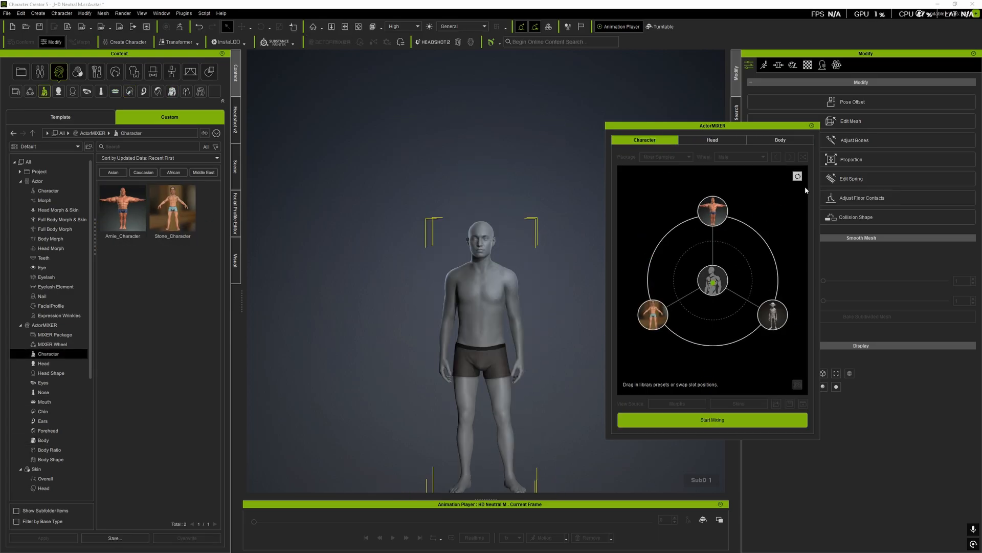
click(780, 140)
drag(712, 289, 673, 241)
Blend the whole head about midway between the Arnie and Stone presets, trying stronger Arnie influence on a close-up of the face.
click(712, 140)
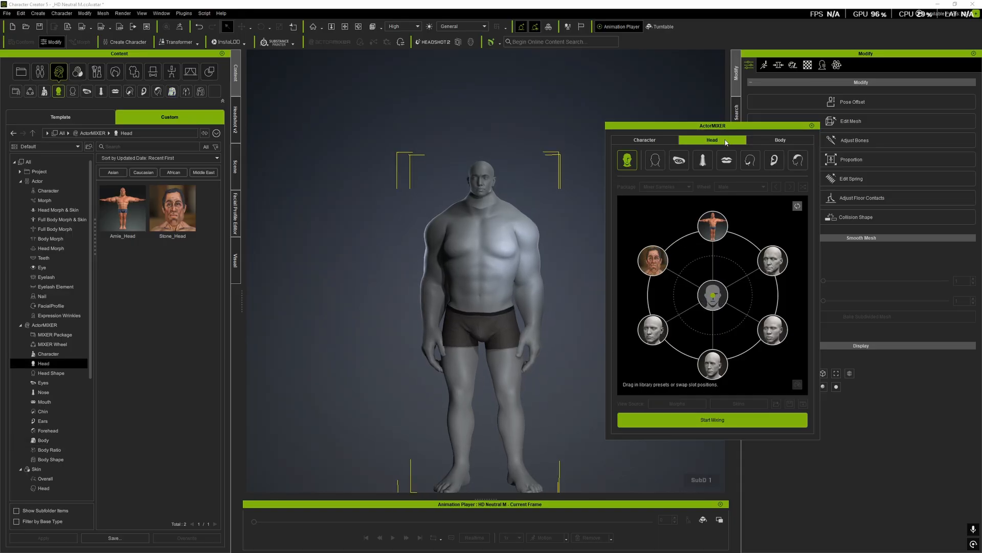
drag(713, 299, 674, 237)
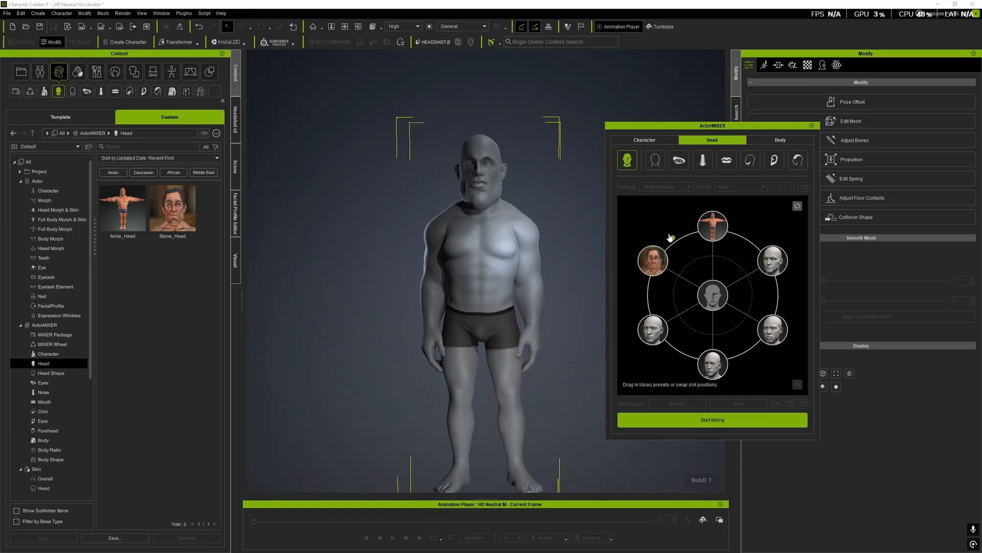
scroll(498, 174, up, 5)
middle_drag(498, 174, 497, 287)
scroll(497, 286, up, 4)
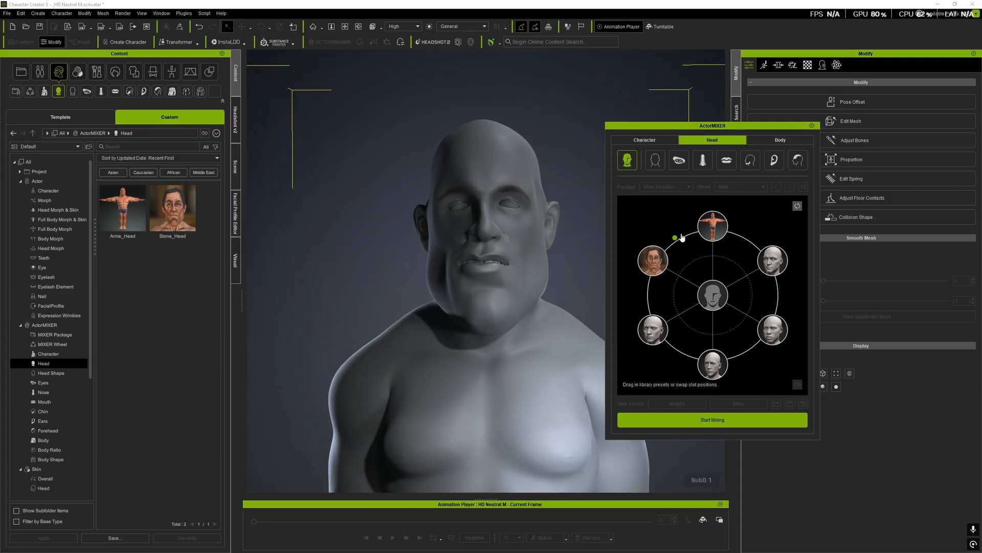
drag(674, 237, 663, 240)
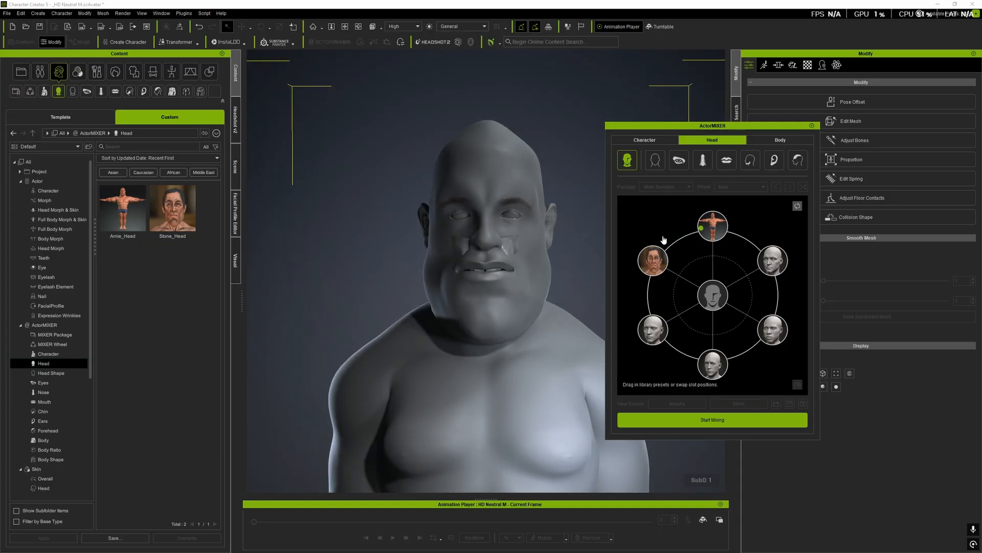
Blend the eyes and nose toward the Stone presets and reopen the eyes wheel.
click(680, 163)
drag(713, 296, 648, 260)
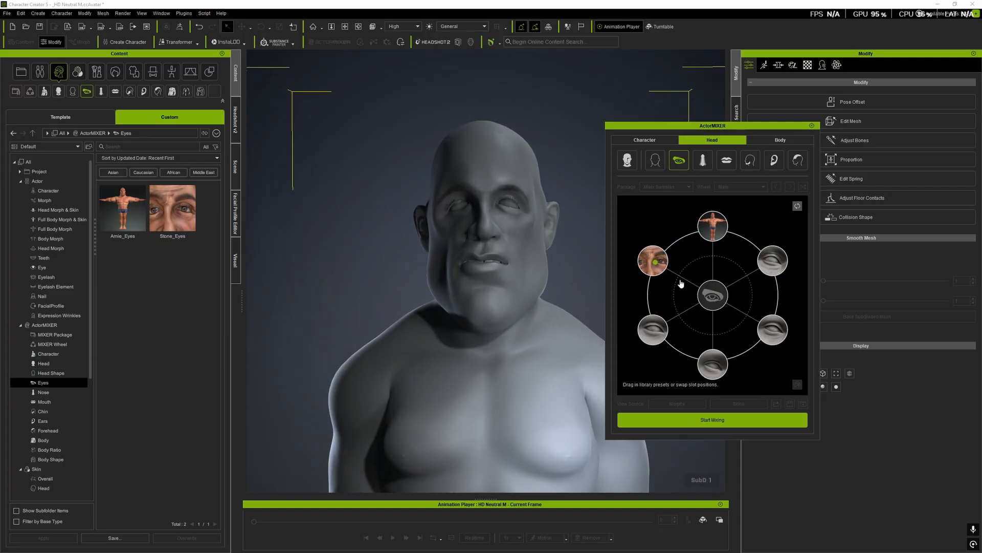
click(700, 162)
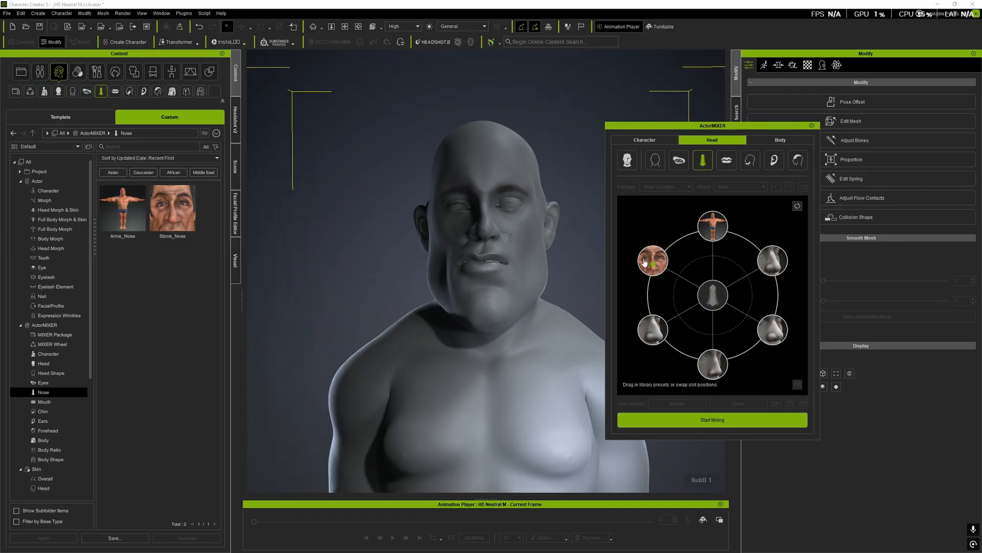
click(680, 161)
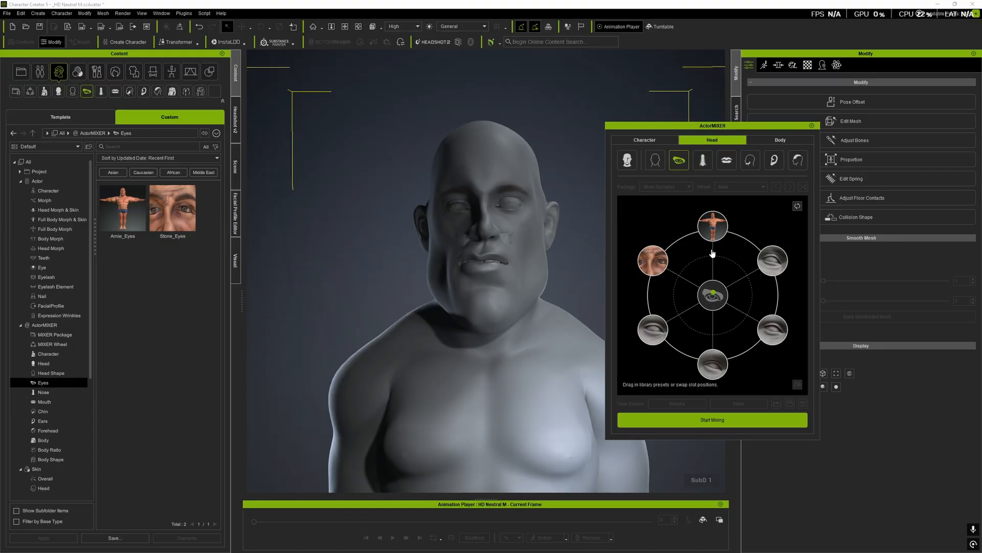
Blend the mouth, chin, ears and forehead between the Arnie and Stone presets, and start mixing.
click(727, 160)
drag(713, 295, 673, 228)
click(751, 162)
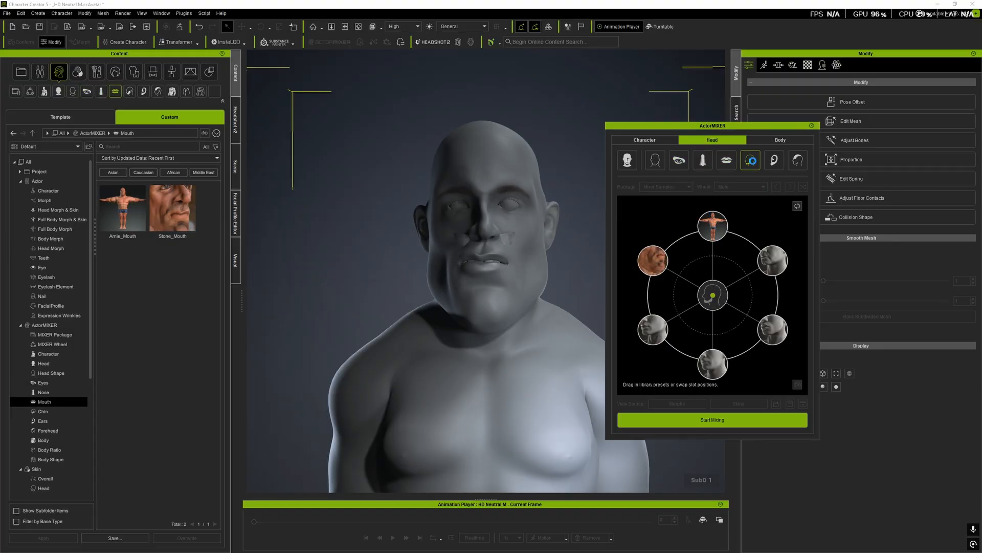
drag(713, 295, 667, 232)
click(775, 160)
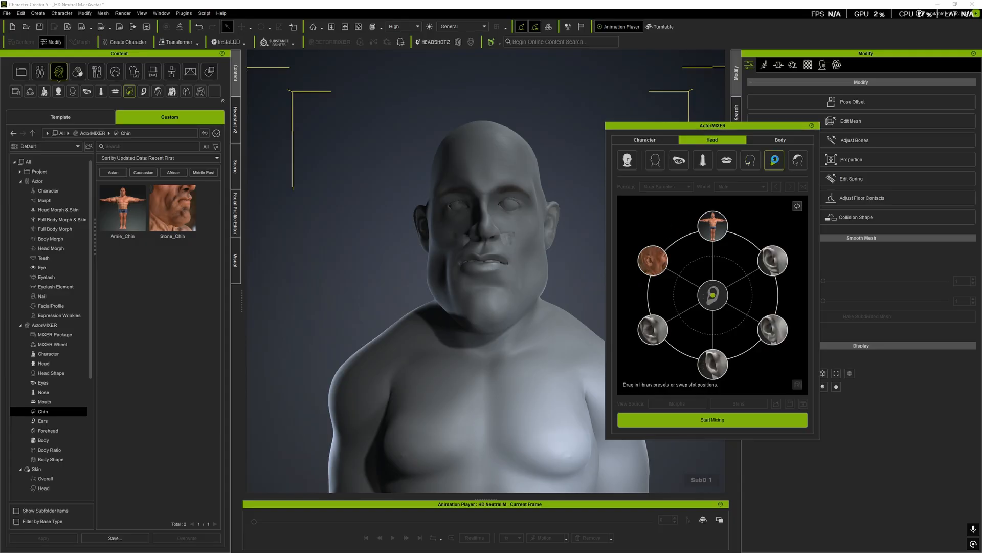
drag(713, 295, 707, 225)
click(797, 160)
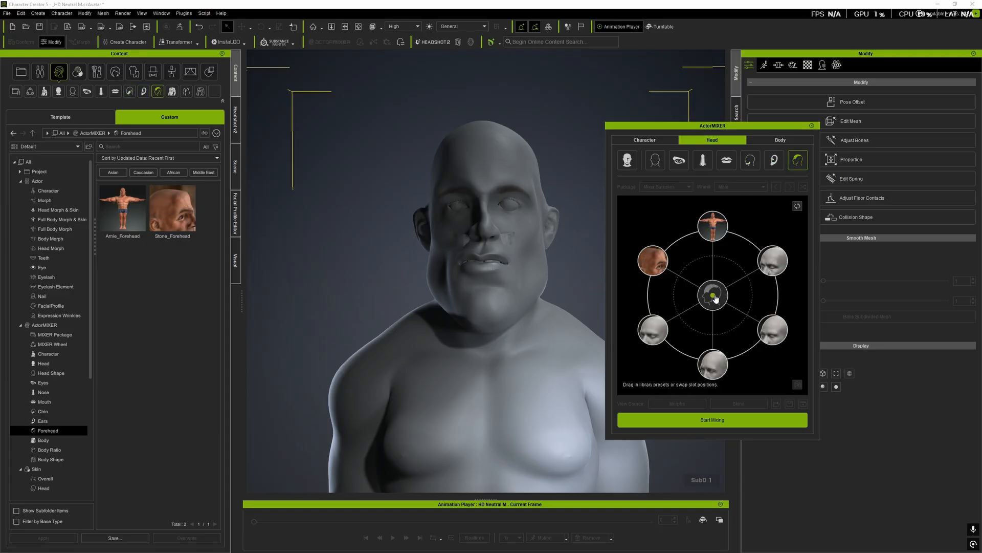
drag(713, 296, 662, 221)
click(712, 420)
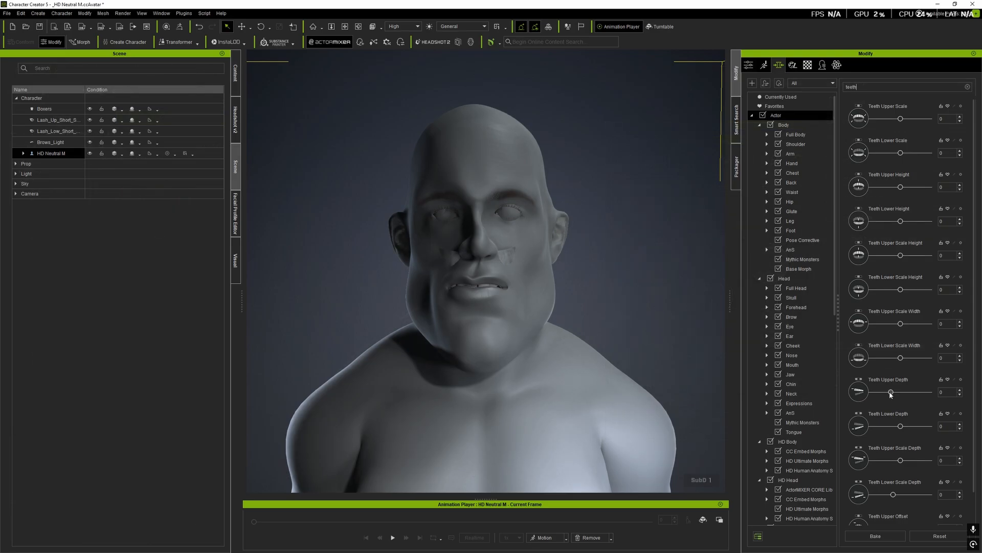
Preview the character with its mouth open and set the Teeth Upper Depth morph to 70.
drag(885, 393, 912, 396)
click(748, 64)
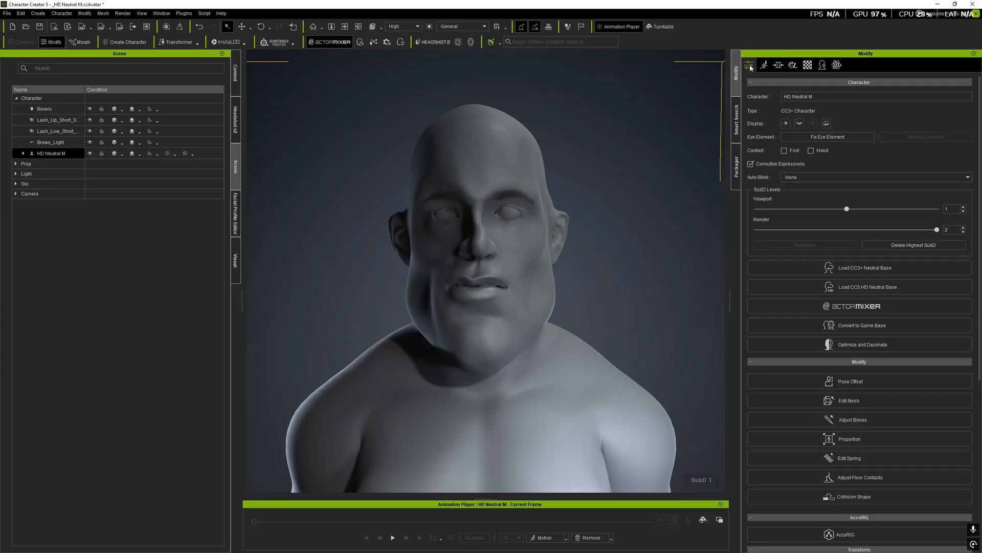
click(800, 123)
click(778, 66)
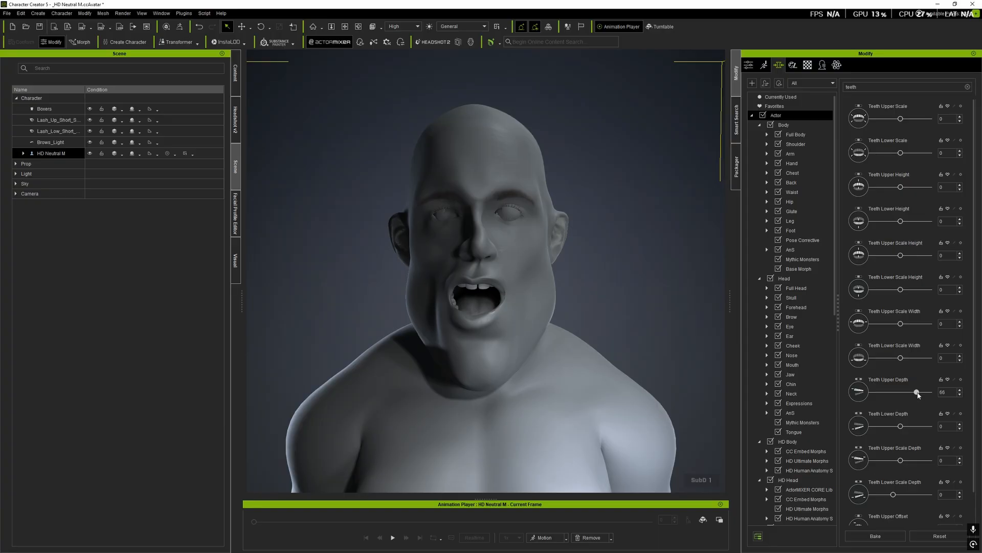
drag(919, 394, 922, 396)
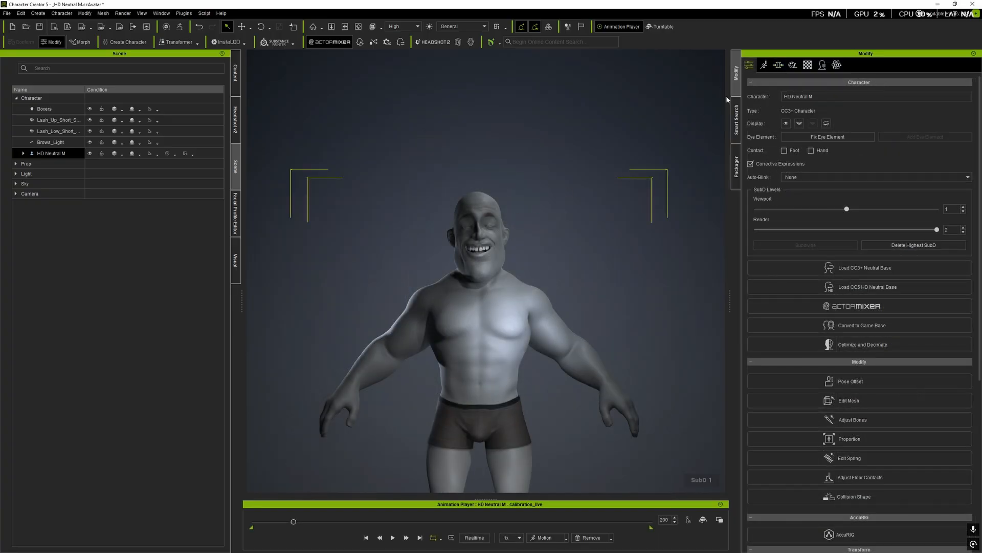
Find the head morphs and set the character's Head Scale to -100.
click(778, 66)
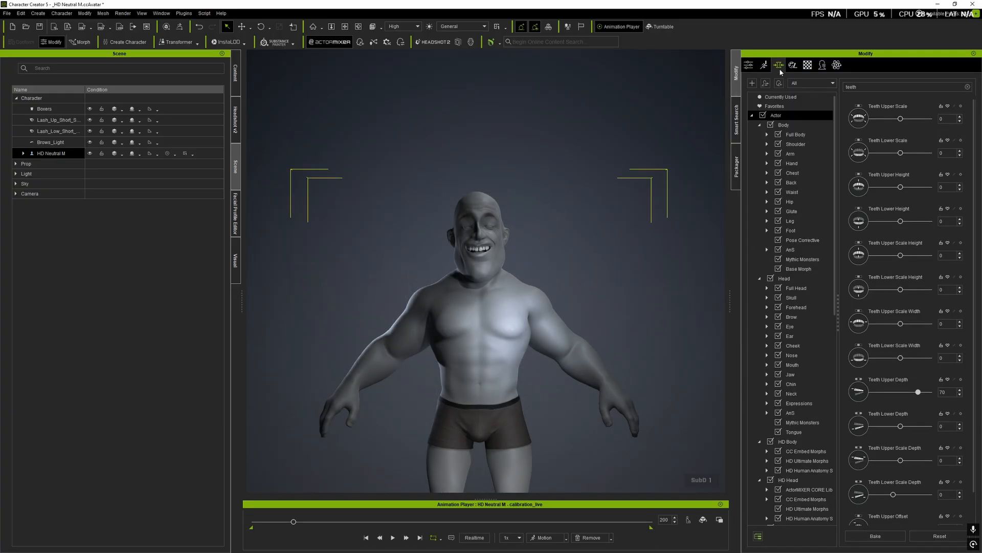
text(head)
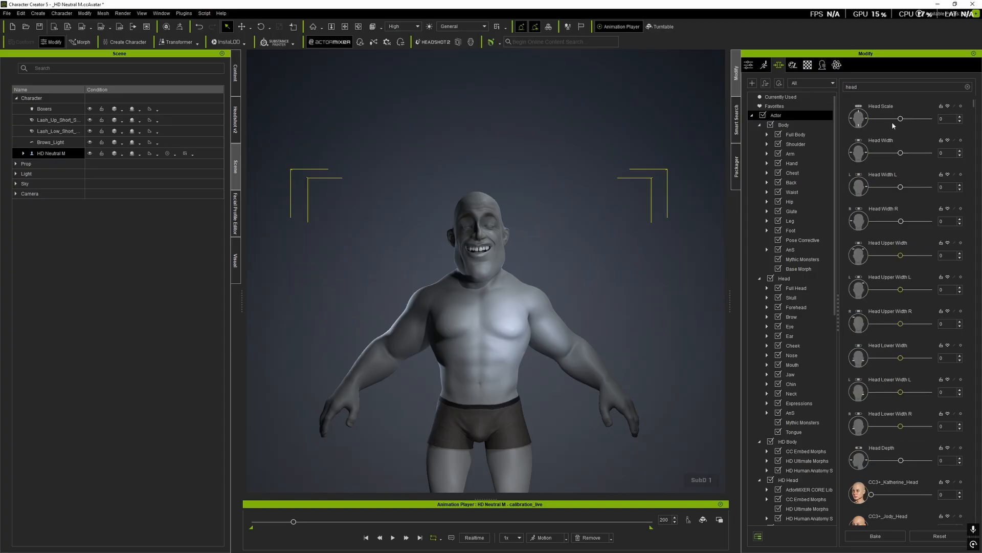
drag(901, 119, 860, 120)
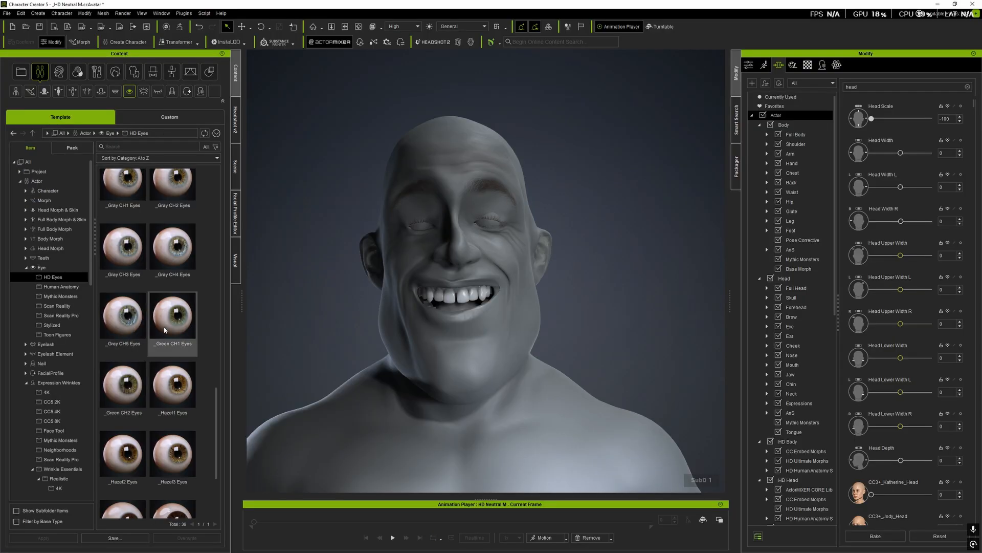
Apply the material only of the _Green CH1 Eyes to the character and set the Eyeball Depth morph to 16.
drag(172, 315, 450, 241)
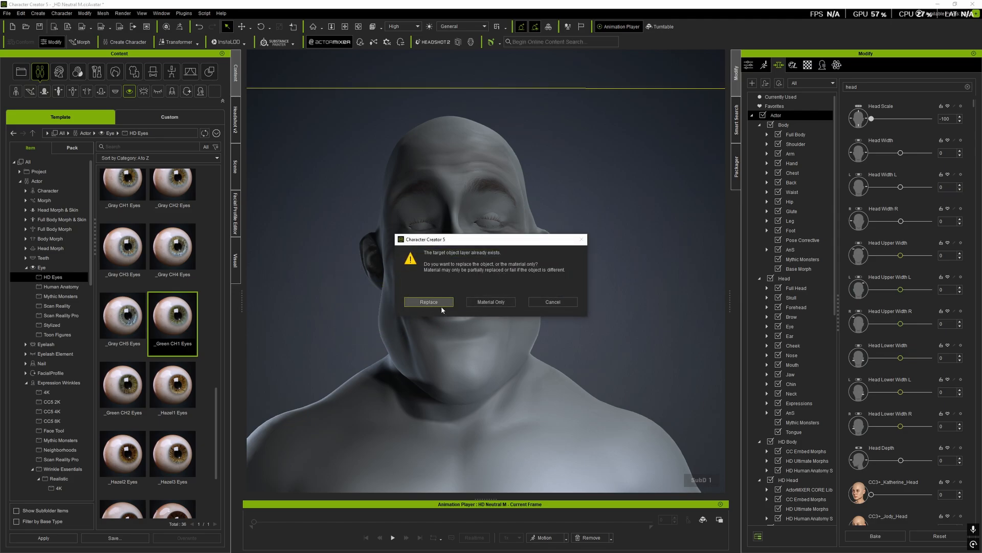
click(481, 302)
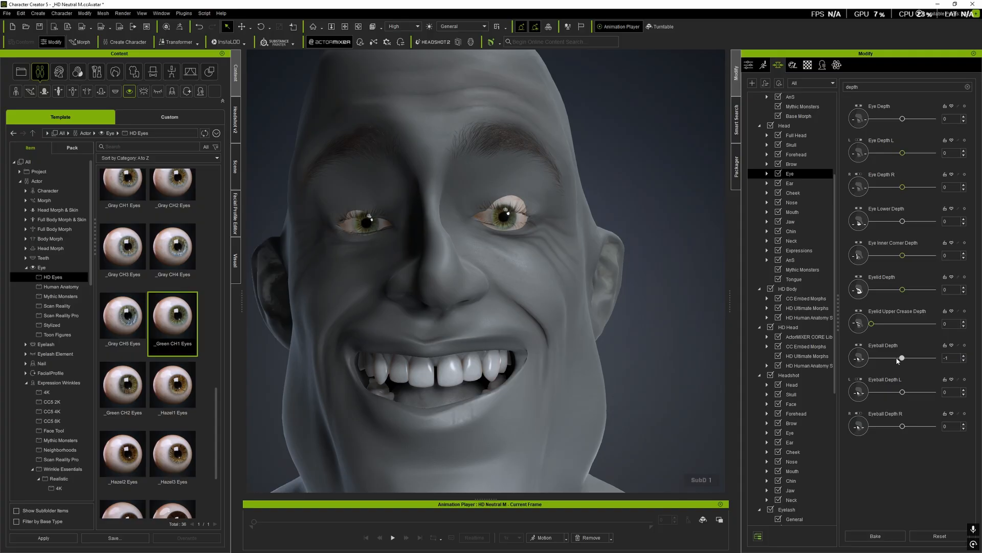
drag(901, 358, 908, 358)
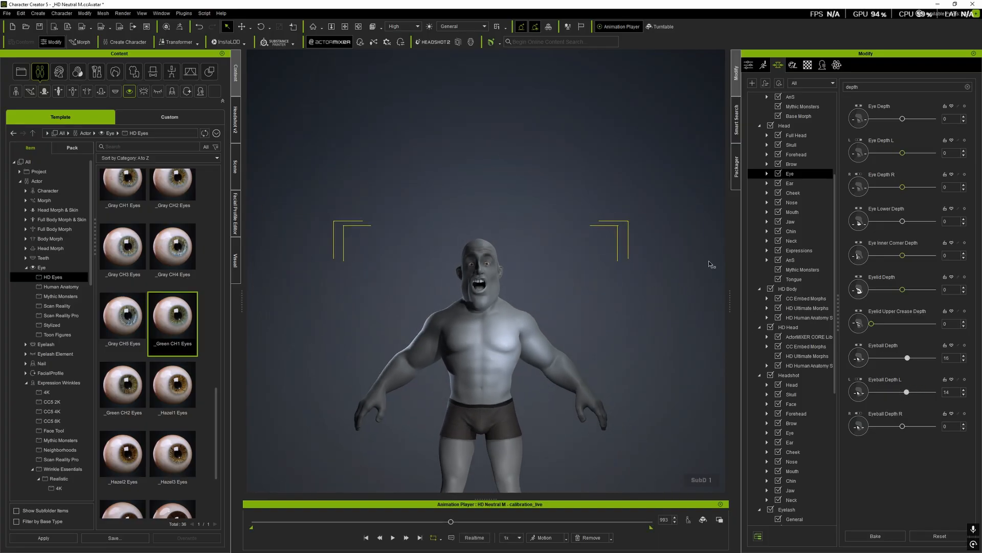
Search all the actor's morphs for baby and raise the Body HA Baby morph close to its maximum.
scroll(787, 184, up, 5)
click(779, 116)
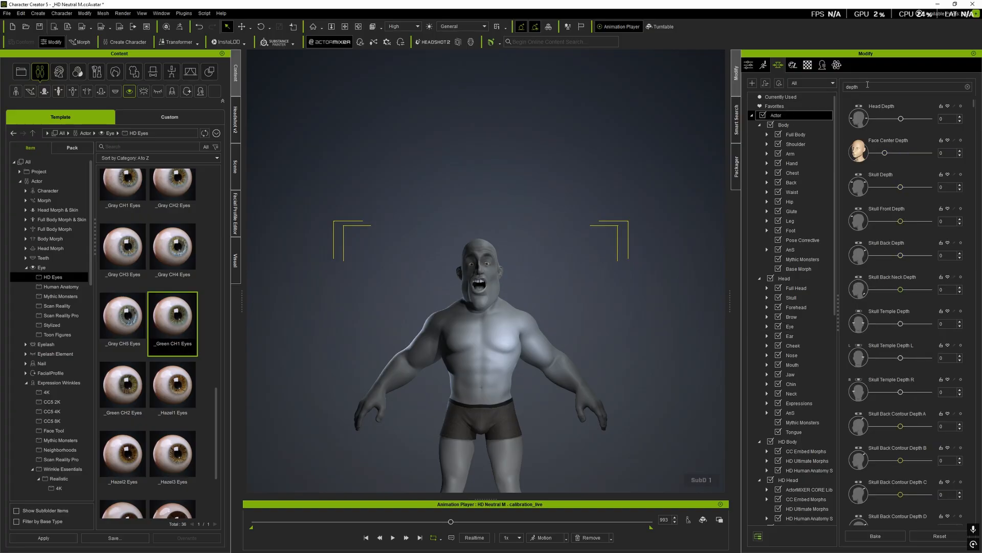
drag(866, 86, 827, 87)
text(baby)
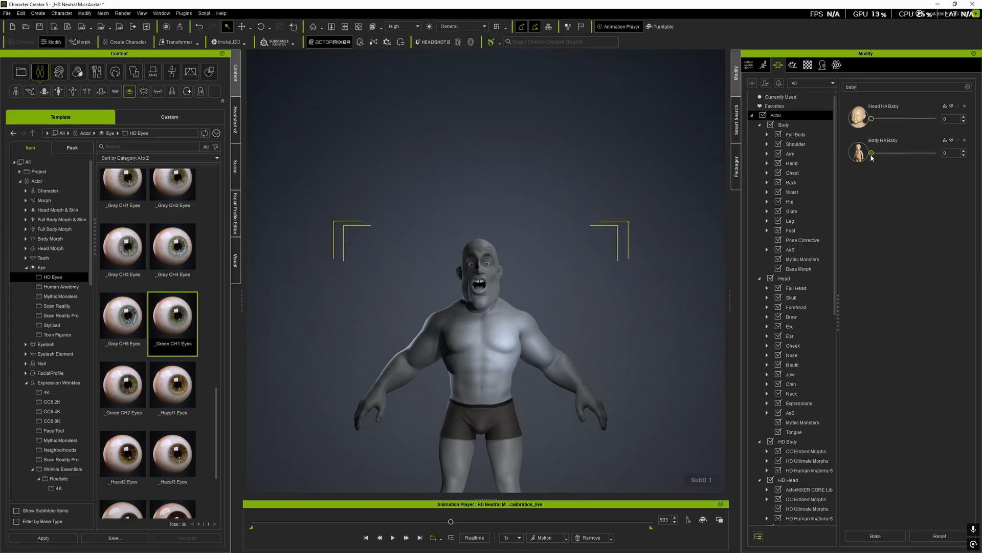
drag(871, 153, 932, 156)
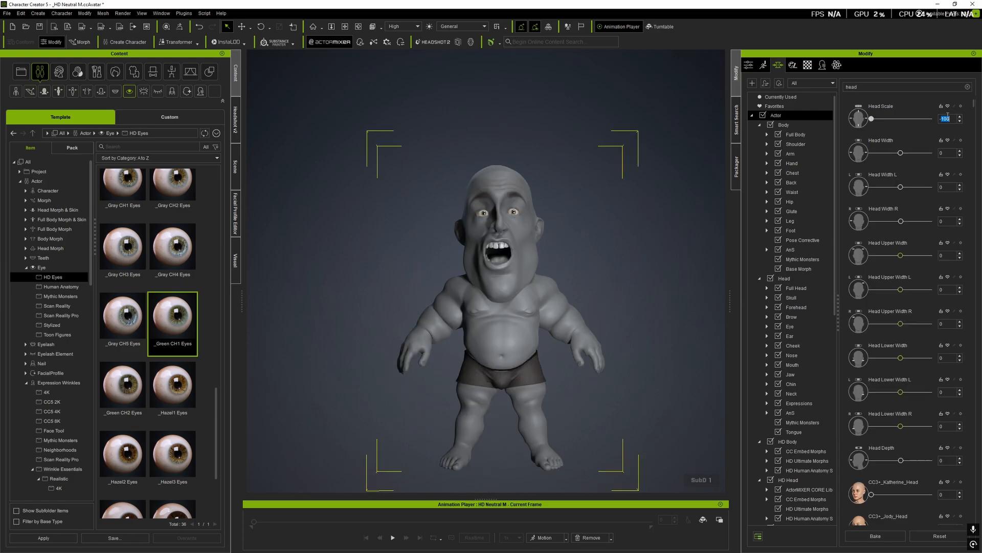
Try the Head Scale morph at 0 and -100 on the baby body, finishing at -99.
text(0)
drag(951, 119, 928, 126)
text(-700)
key(Return)
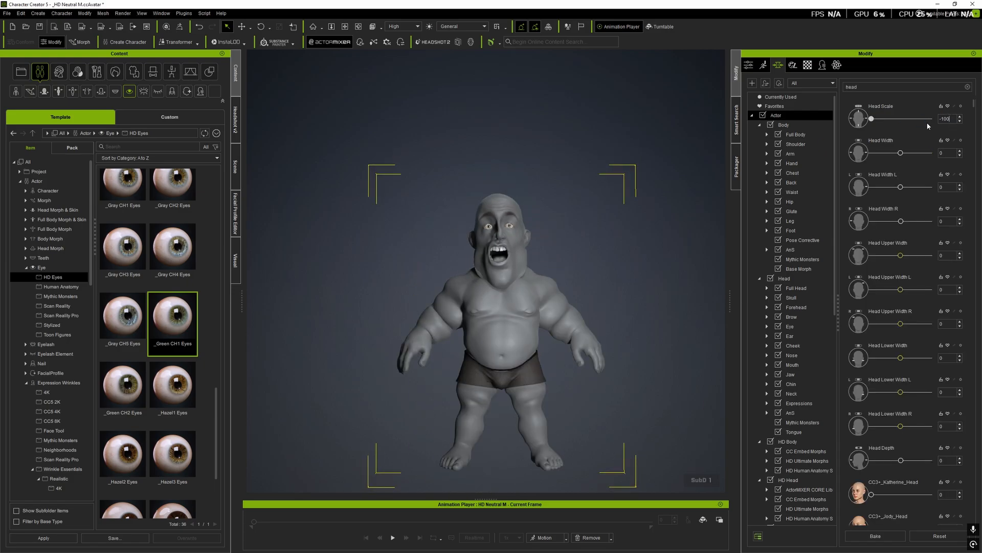
text(-100)
key(Return)
key(BackSpace)
key(BackSpace)
key(BackSpace)
text(99)
key(Return)
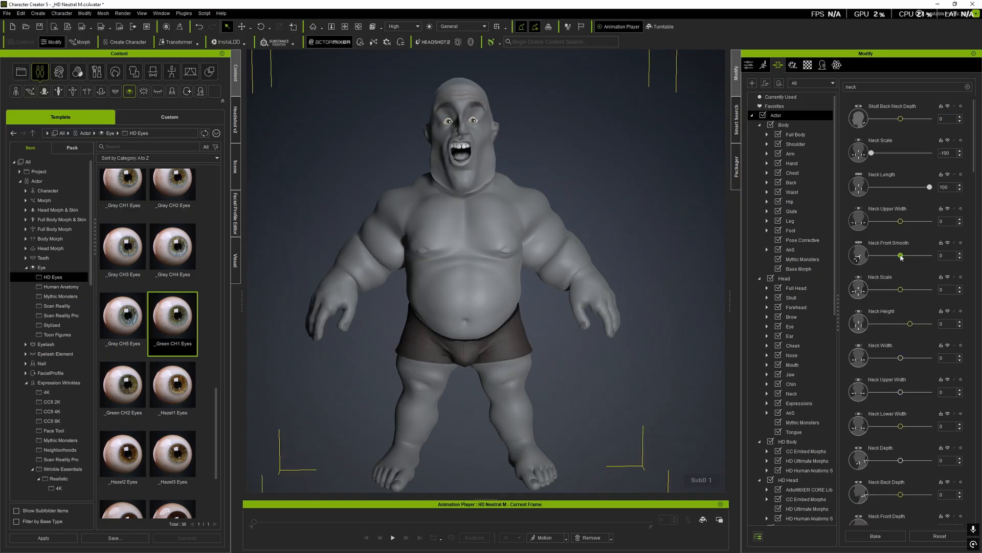
Set the Neck Front Smooth morph to -100 and apply the Relax.rlPose pose to the character.
drag(901, 258, 871, 255)
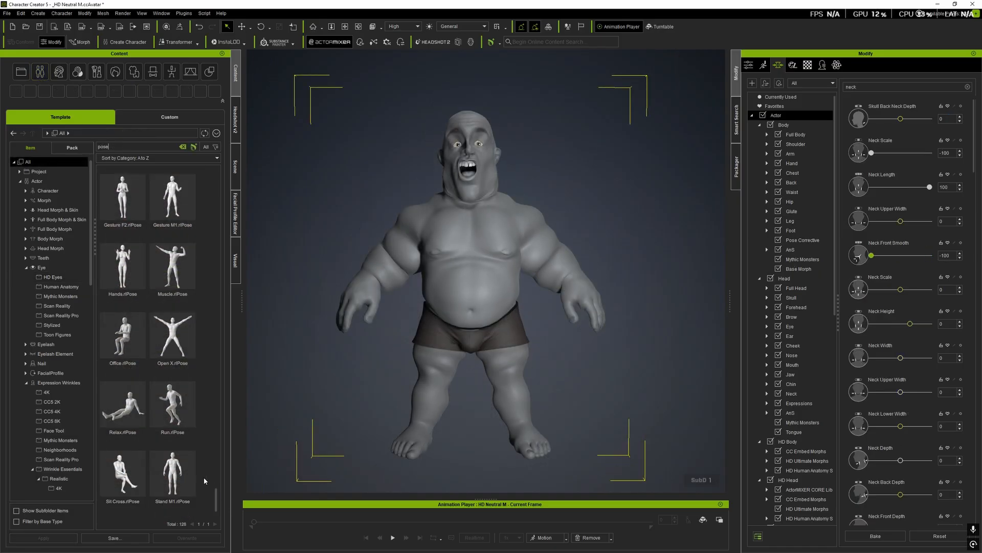
double_click(124, 407)
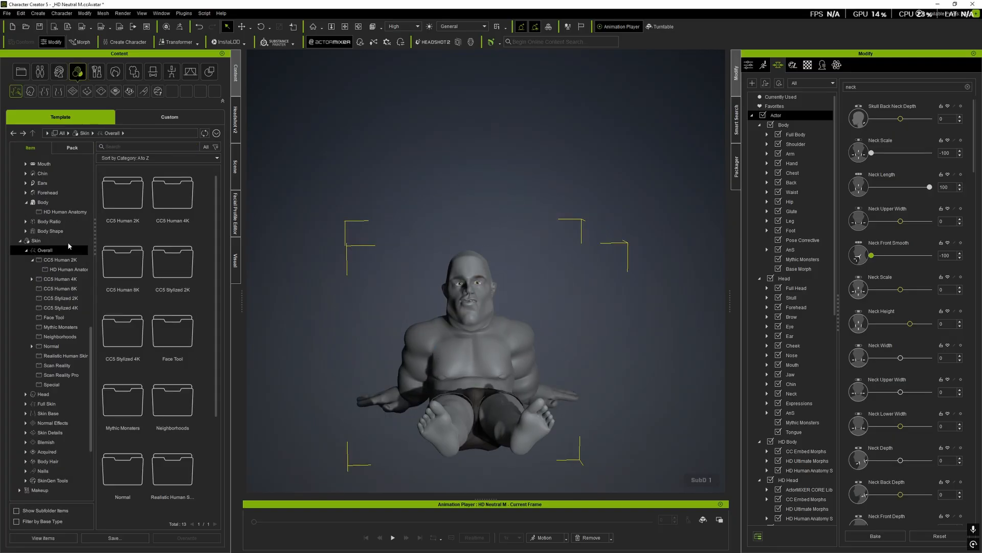
Search the overall skins for baby and apply Baby.ccSkin to the character, replacing its plain grey look.
click(160, 147)
text(baby)
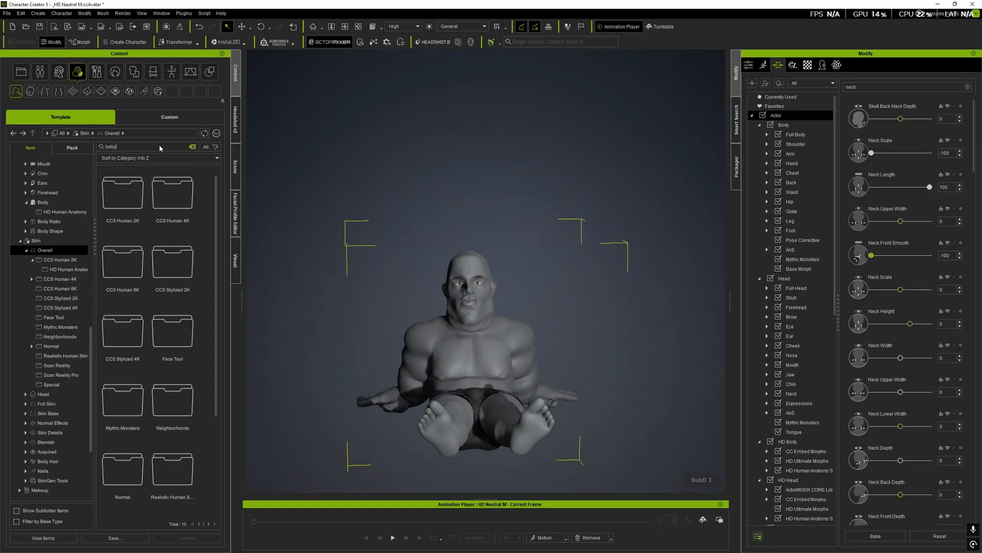
key(Return)
drag(124, 193, 490, 357)
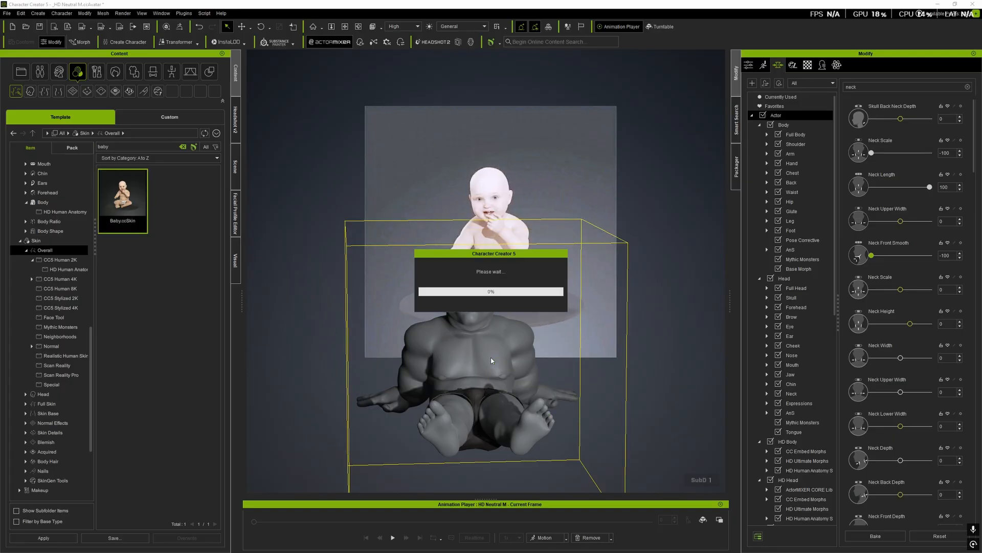
right_drag(476, 262, 522, 259)
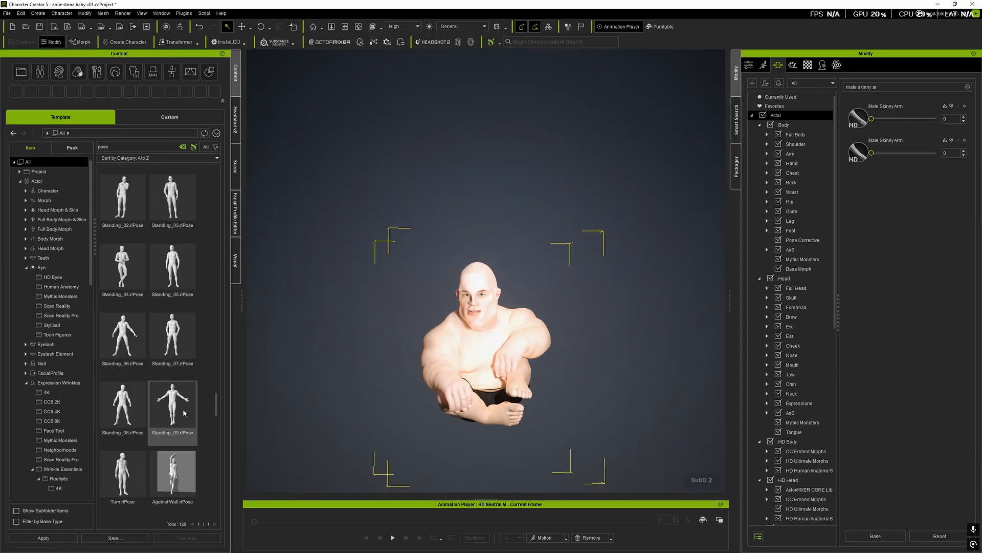
Apply the Standing_09.rlPose pose and raise the brightness of the Boxers' base color texture to its maximum.
double_click(185, 413)
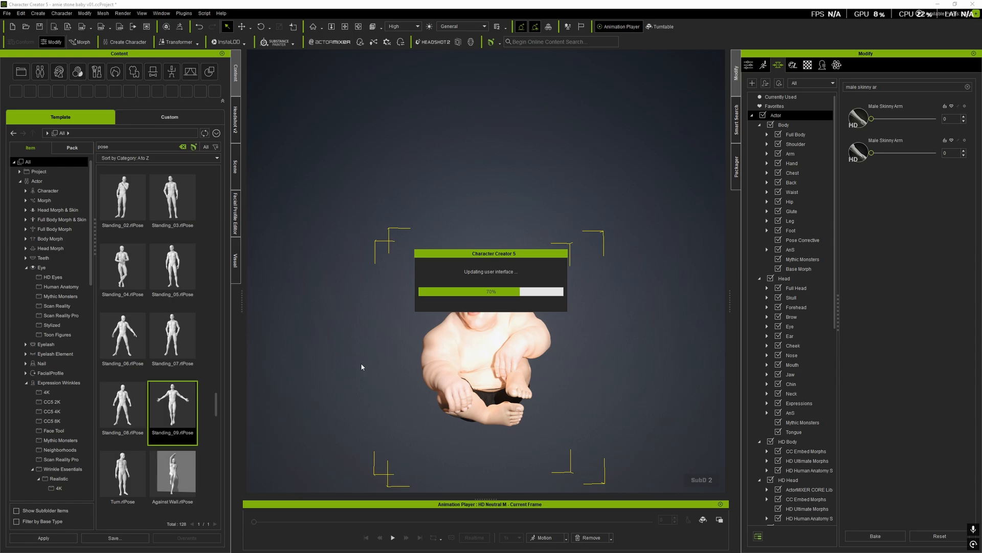
click(61, 111)
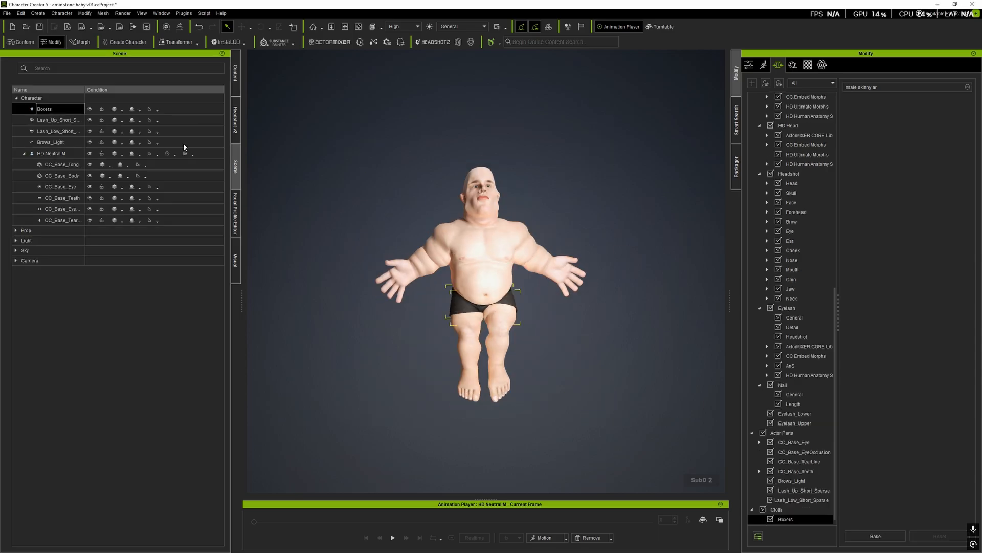
click(806, 66)
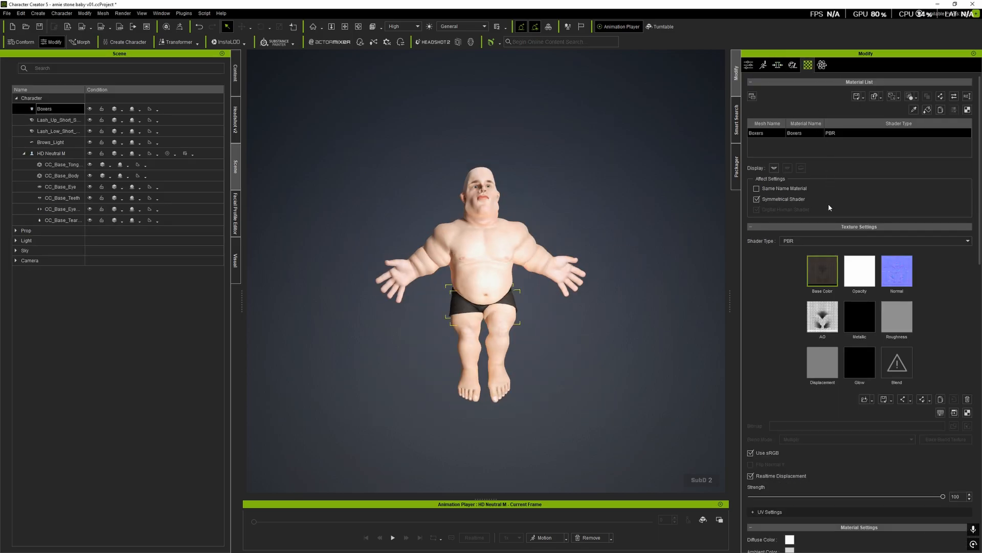
right_click(822, 267)
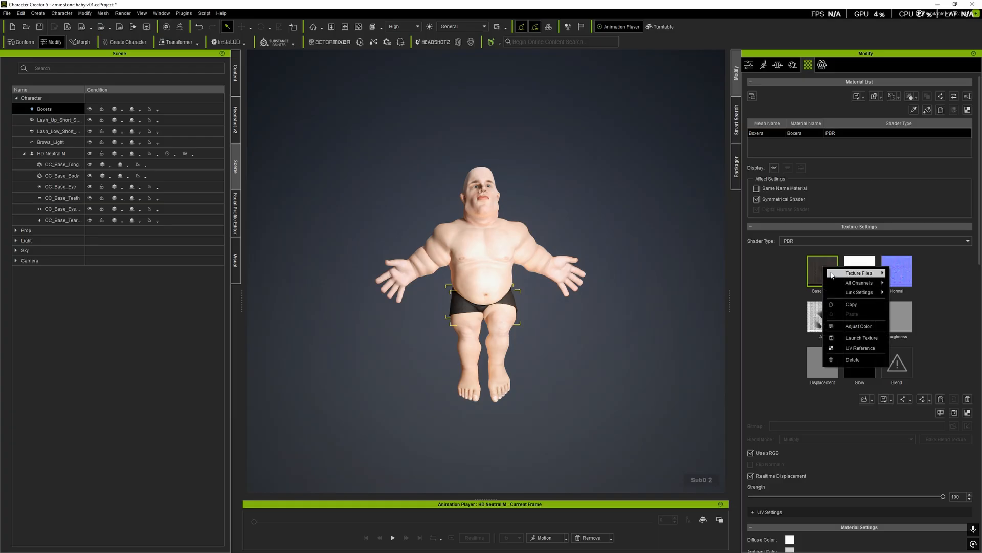
click(849, 327)
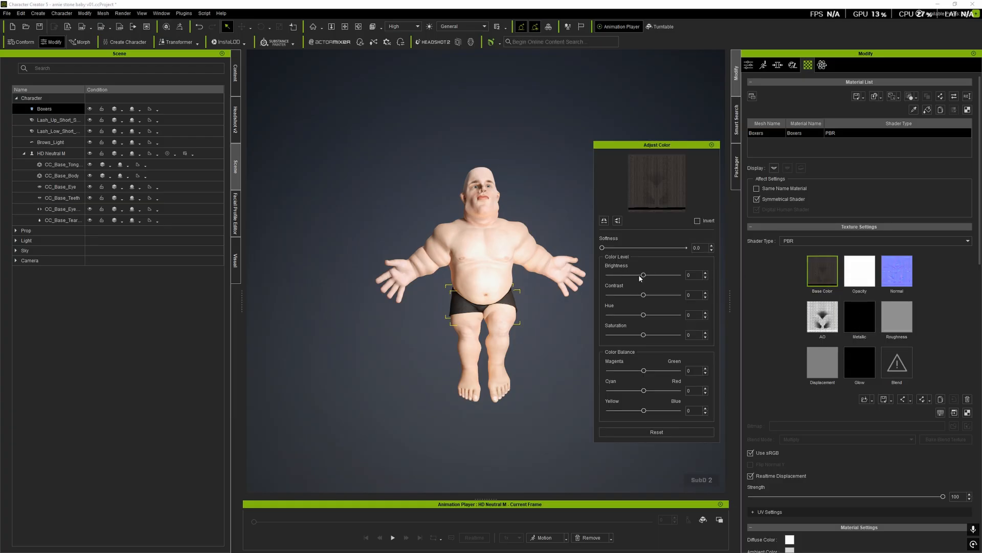
drag(644, 277, 686, 276)
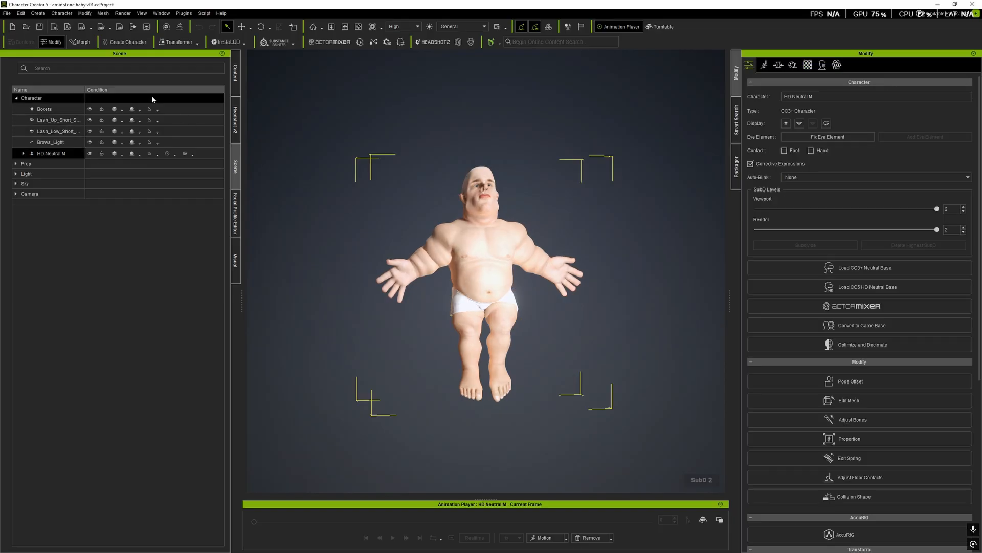
Bring the finished baby character into iClone and move the Stone character (CC_Base) along the X axis to the baby's left side.
click(54, 28)
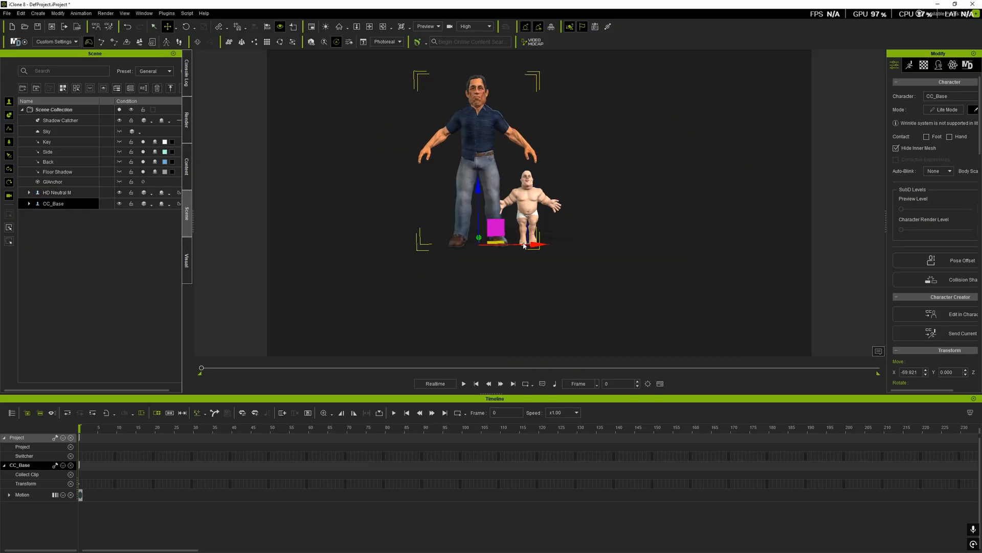
drag(536, 243, 512, 243)
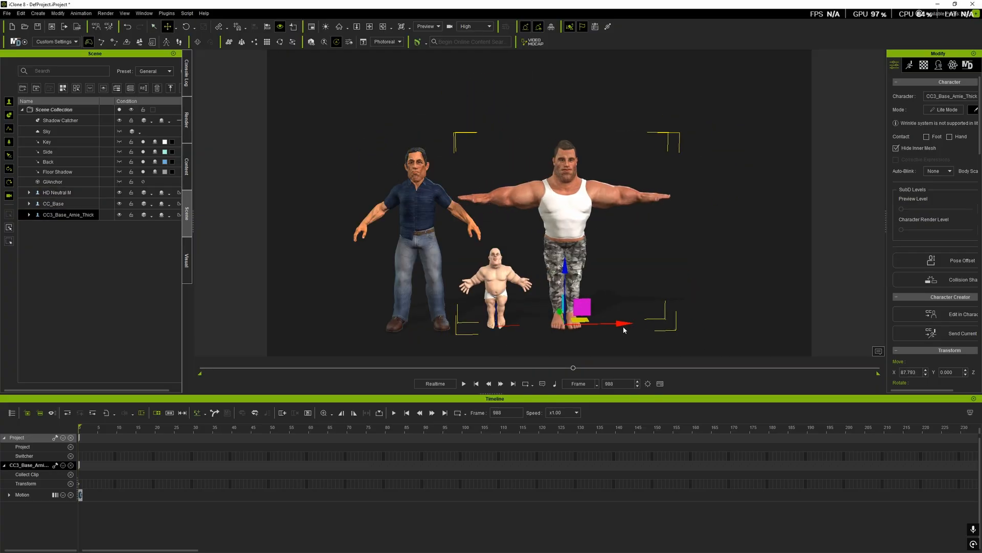
Search the whole content library for pose and apply Muscle.rlPose to the Arnie character in the white tank top.
click(187, 166)
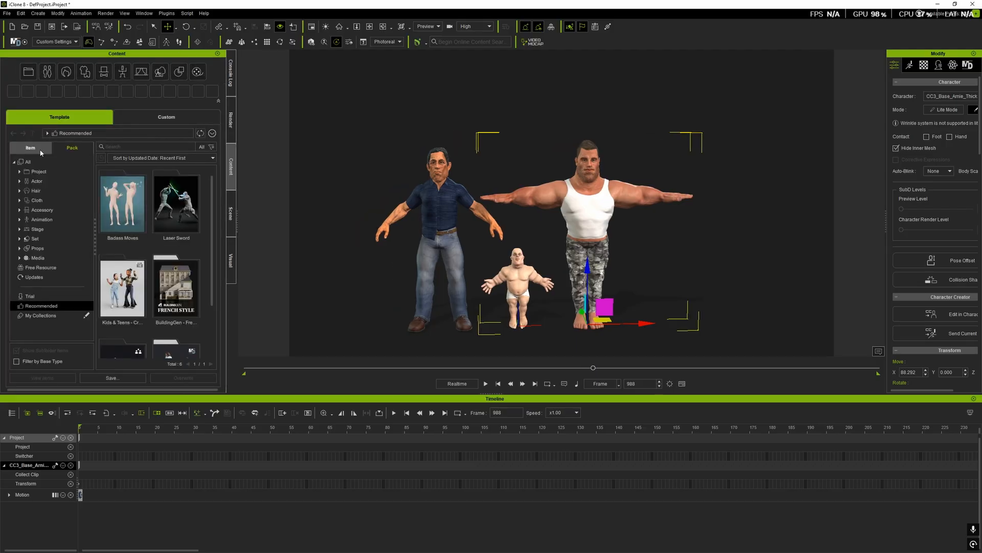
click(28, 161)
click(132, 147)
text(po)
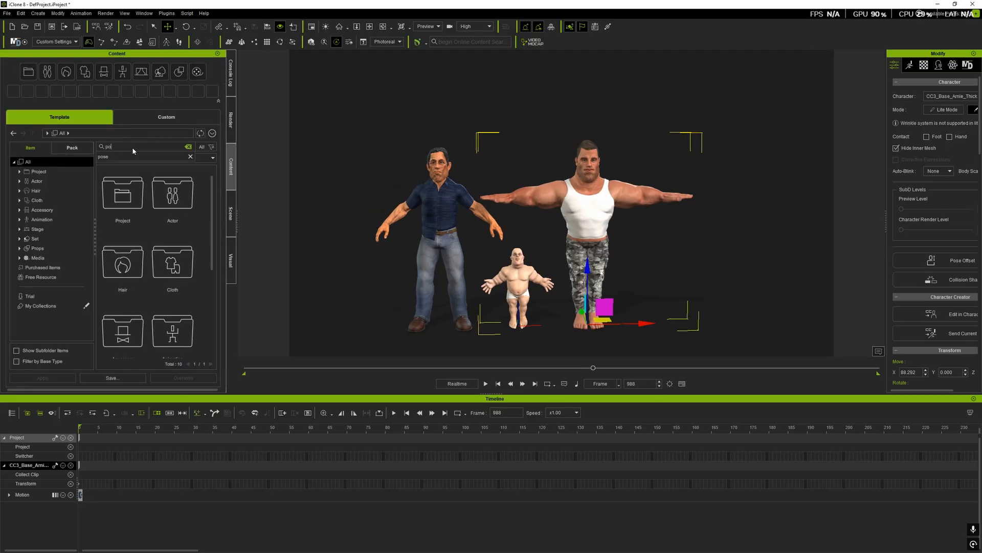
text(se)
key(Return)
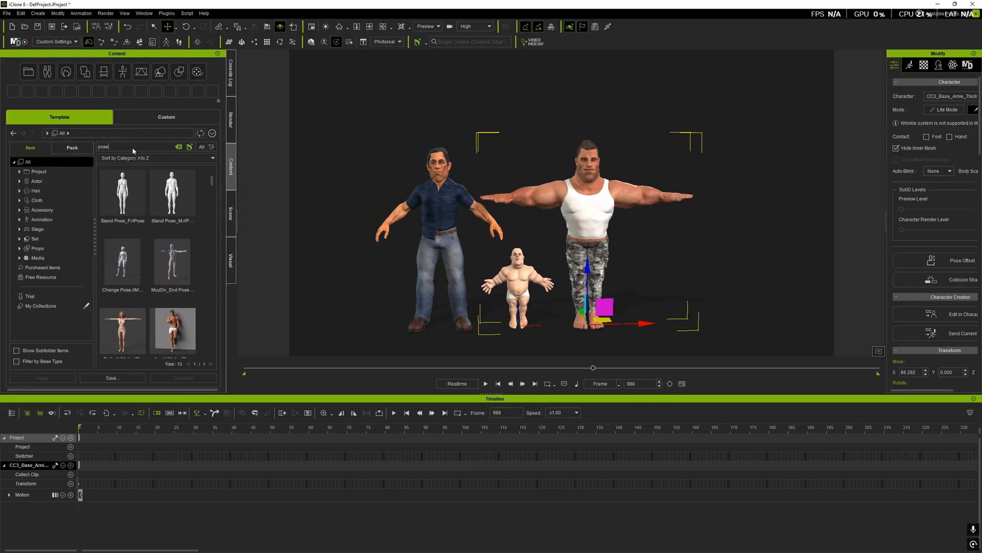
scroll(153, 256, down, 15)
double_click(120, 320)
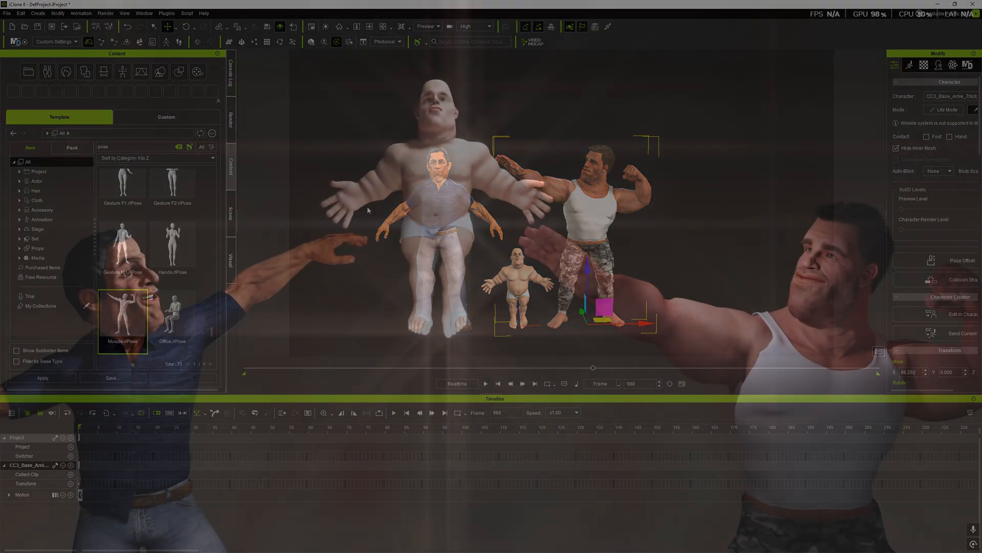